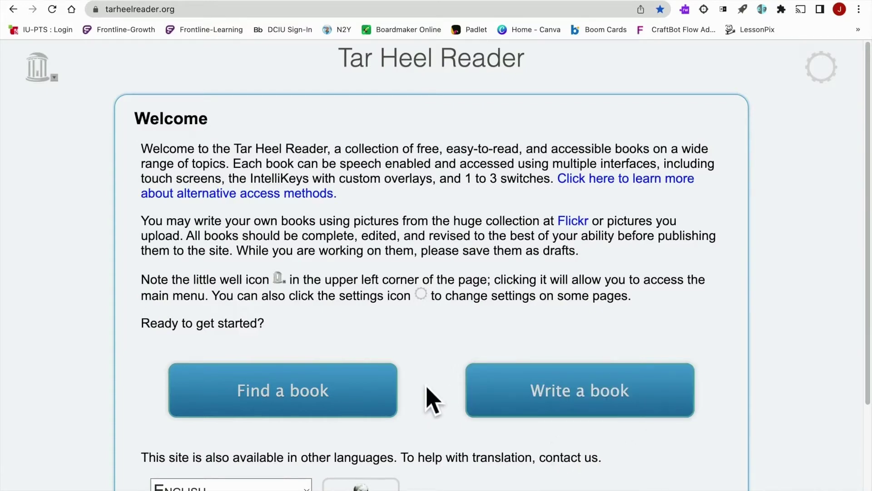
- Start a new Tar Heel Reader book and search for 'toothbrush' pictures
left_click(574, 401)
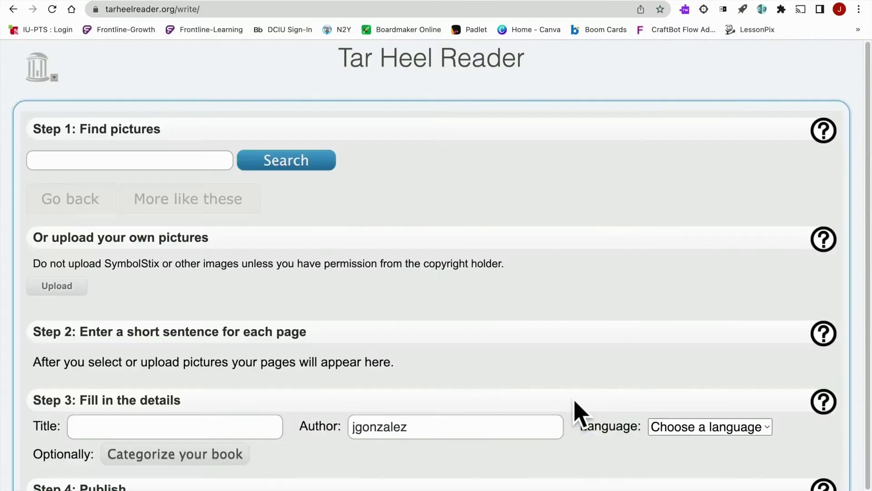
left_click(192, 175)
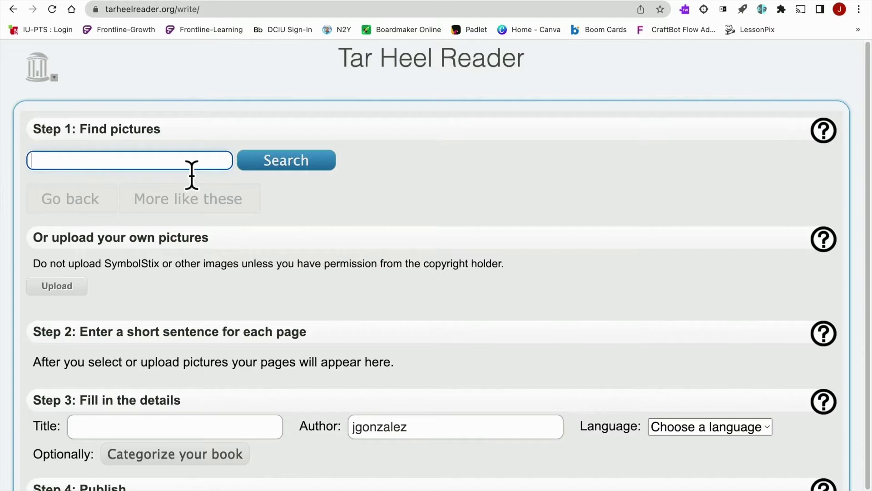
type("toothbrush")
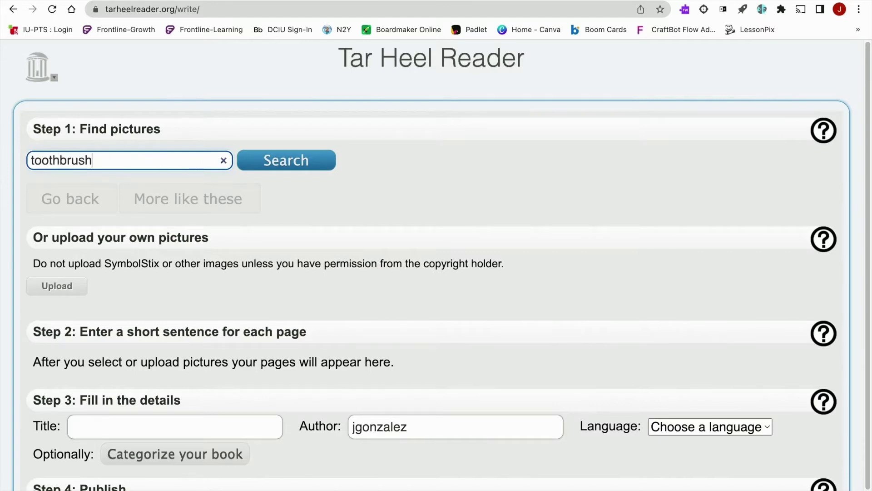
key("Return")
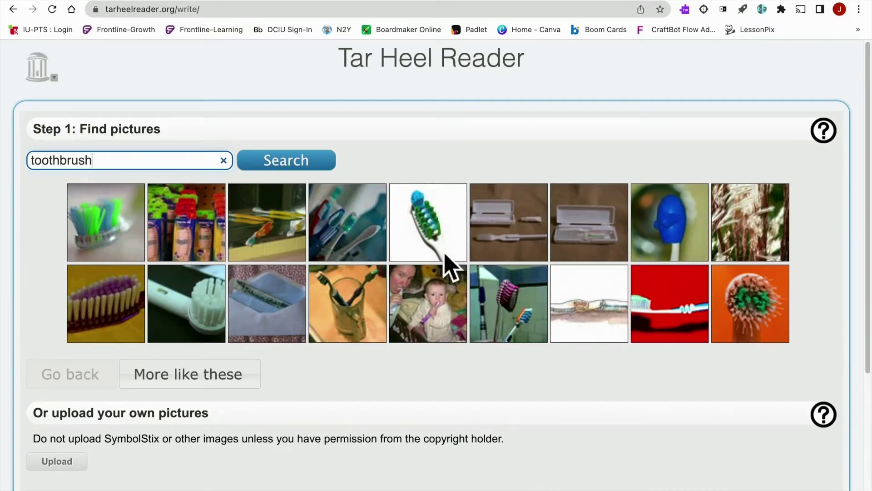
- Add the photo of two toothbrushes in a cup to the book as a page
left_click(457, 279)
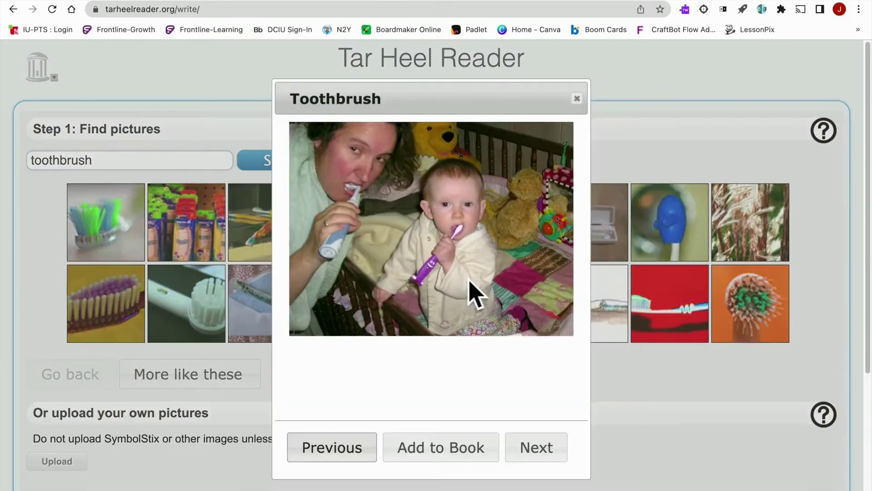
left_click(532, 447)
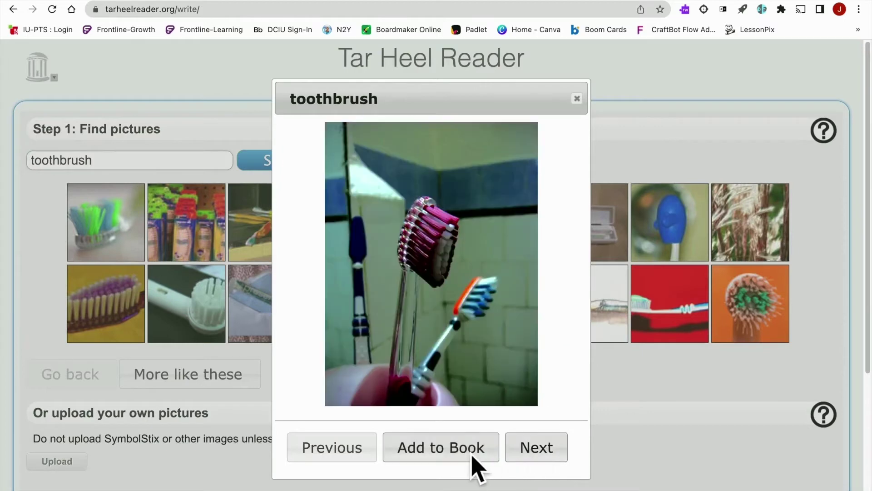
left_click(471, 454)
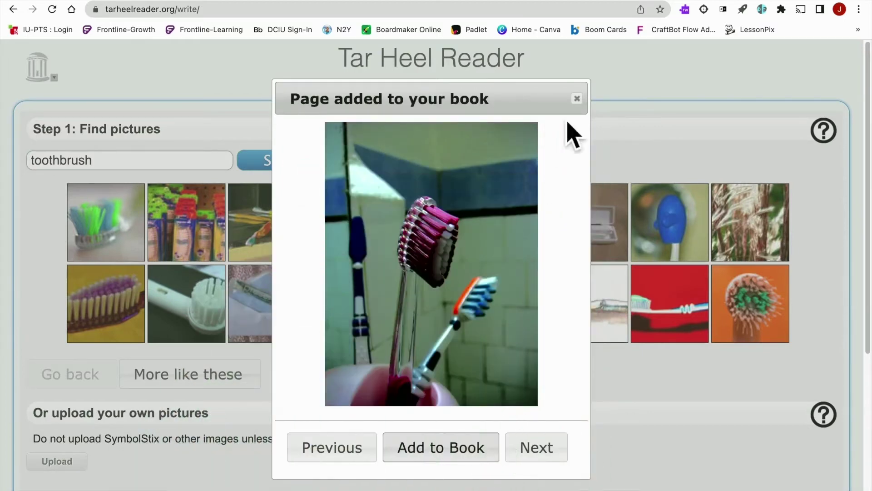
left_click(577, 99)
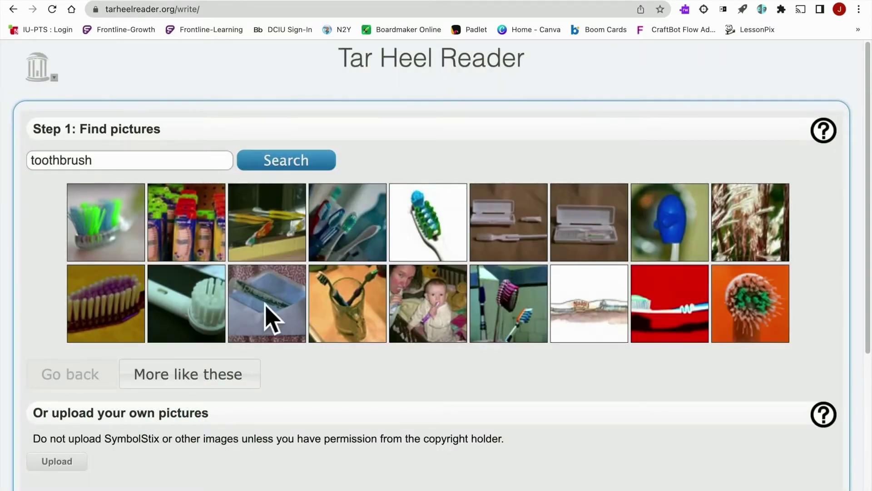
double_click(134, 169)
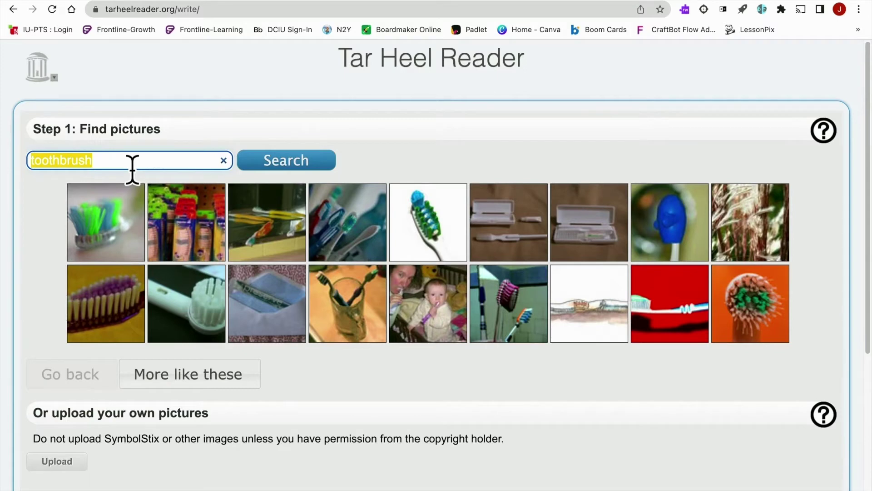
- Search 'toothpaste' and add the Colgate Total tube photo as a page
type("tooth")
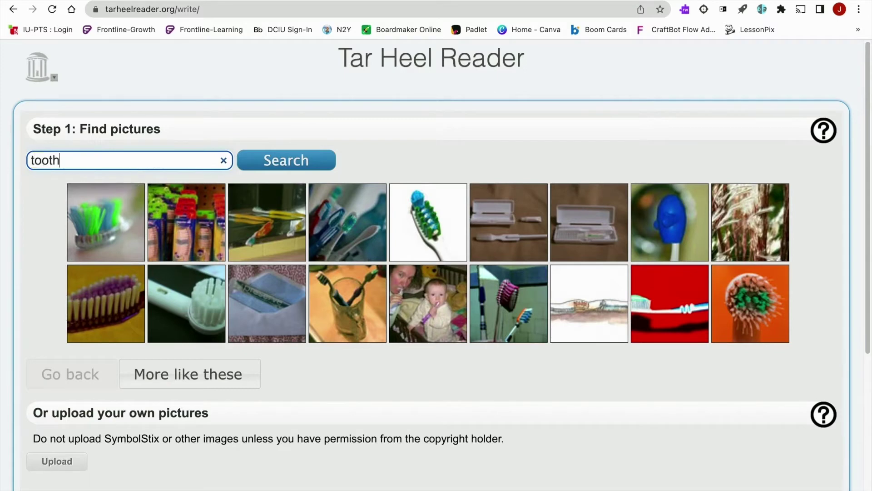
type("paste")
key("Return")
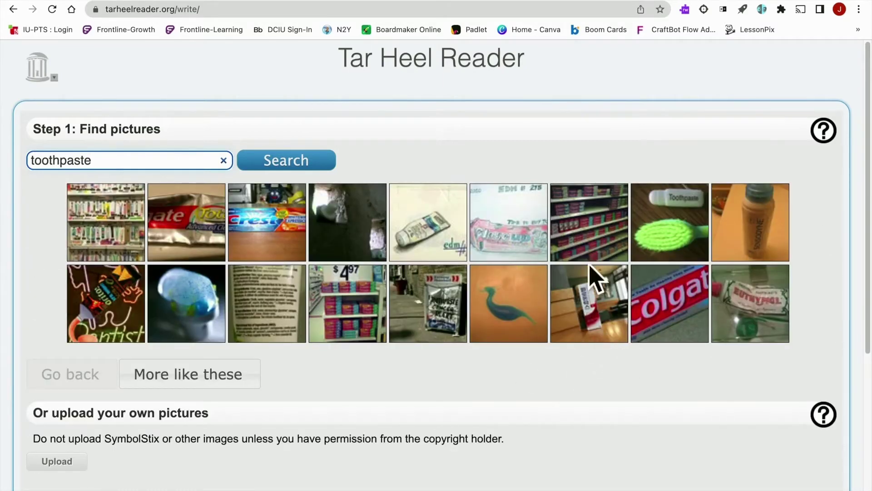
left_click(674, 309)
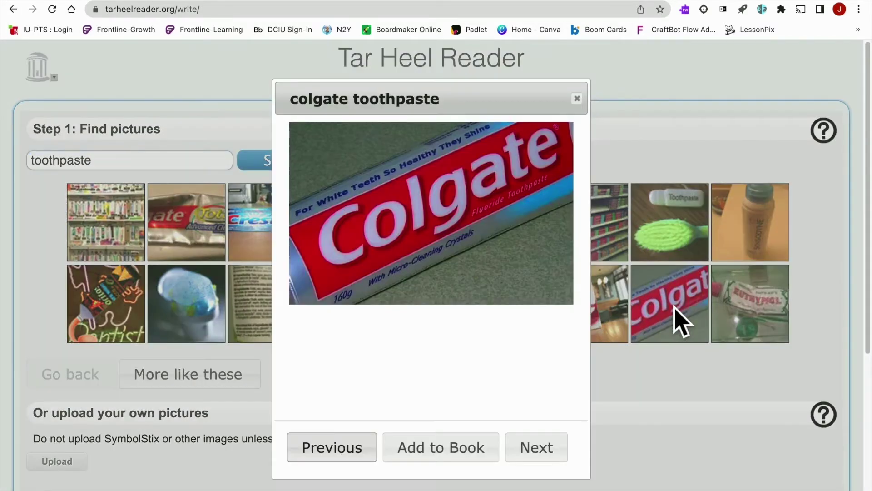
left_click(559, 458)
left_click(559, 458)
left_click(559, 457)
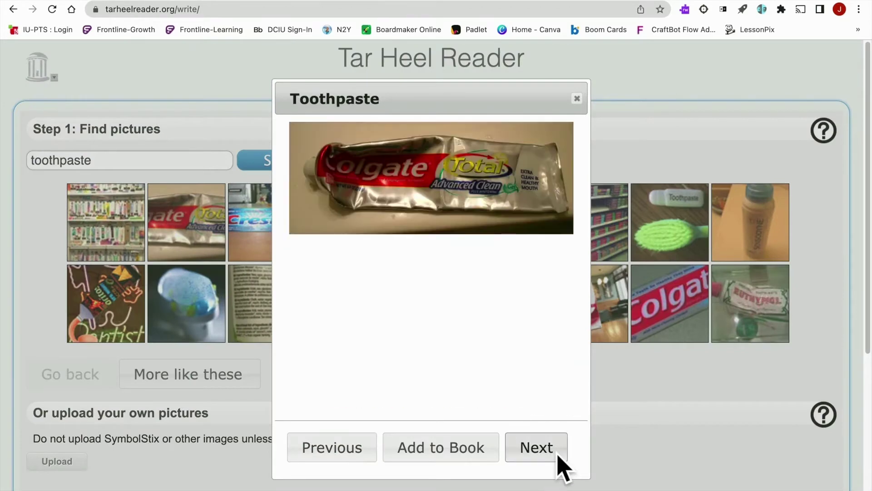
left_click(454, 449)
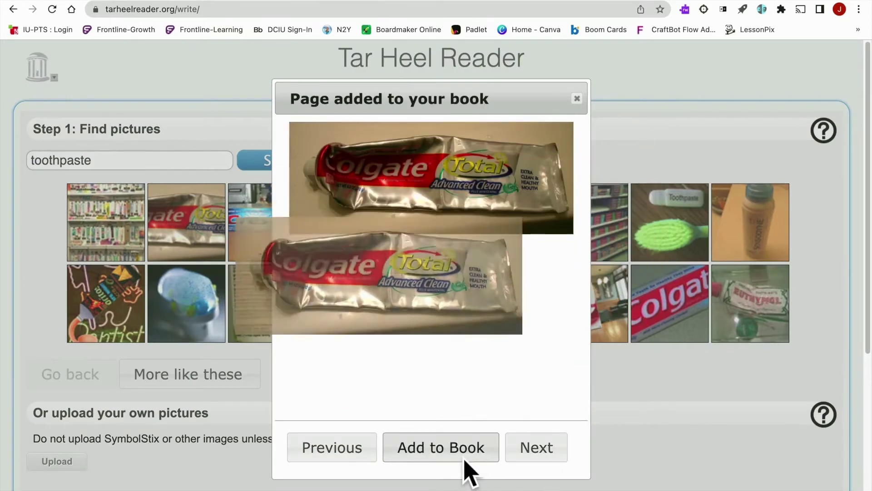
left_click(577, 99)
- Search 'brush teeth' and add the child brushing teeth photo as a page
left_click(153, 175)
type("brush teeth")
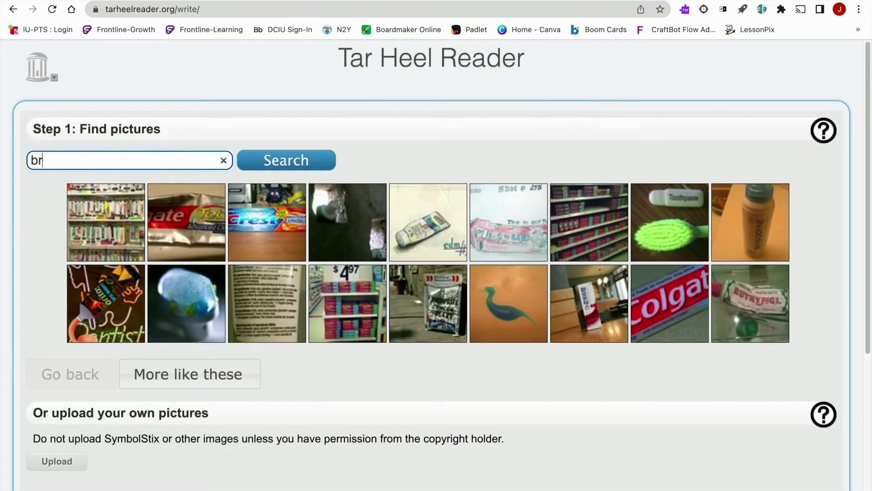
key("Return")
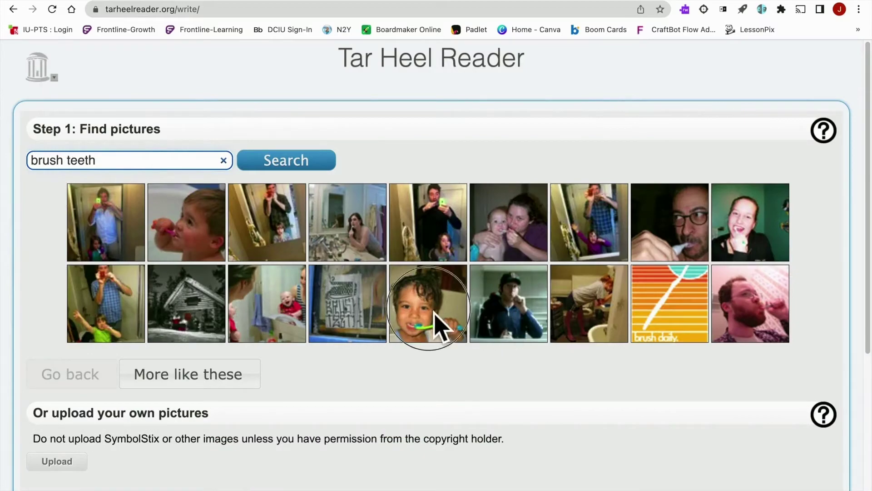
left_click(438, 327)
left_click(466, 452)
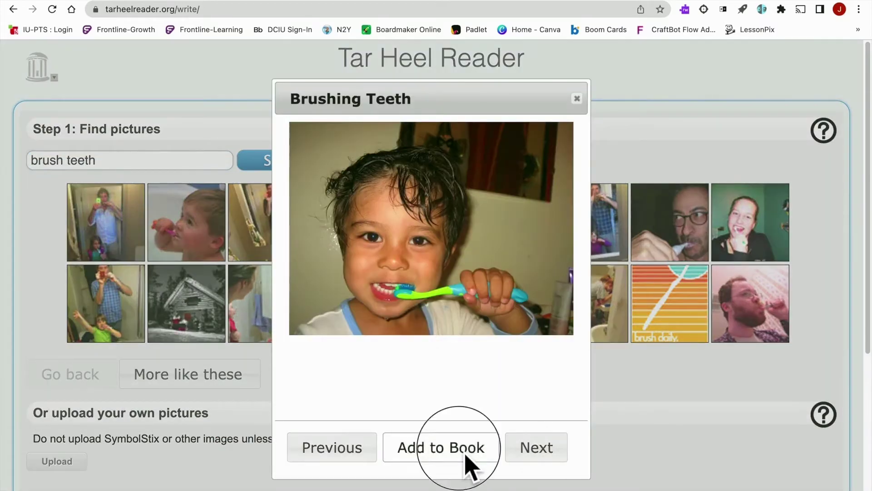
- Caption the first page 'Toothbrush'
left_click(576, 98)
scroll(477, 263, "down", 4)
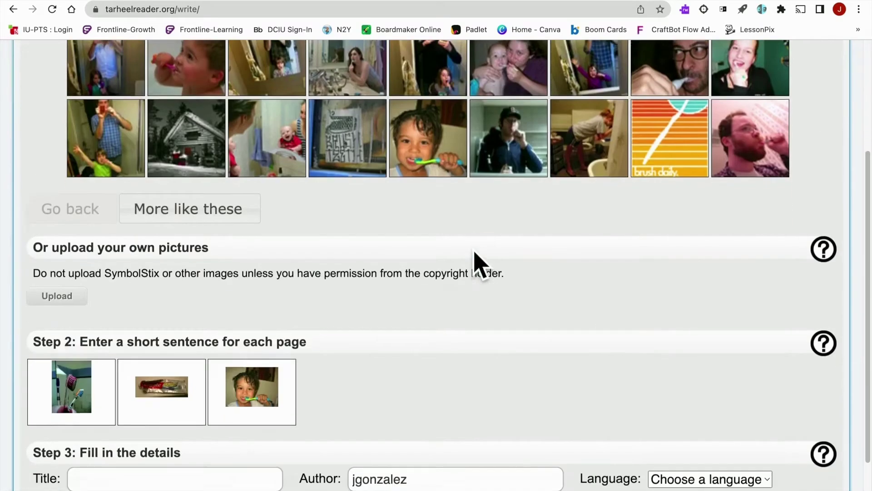
scroll(474, 258, "down", 1)
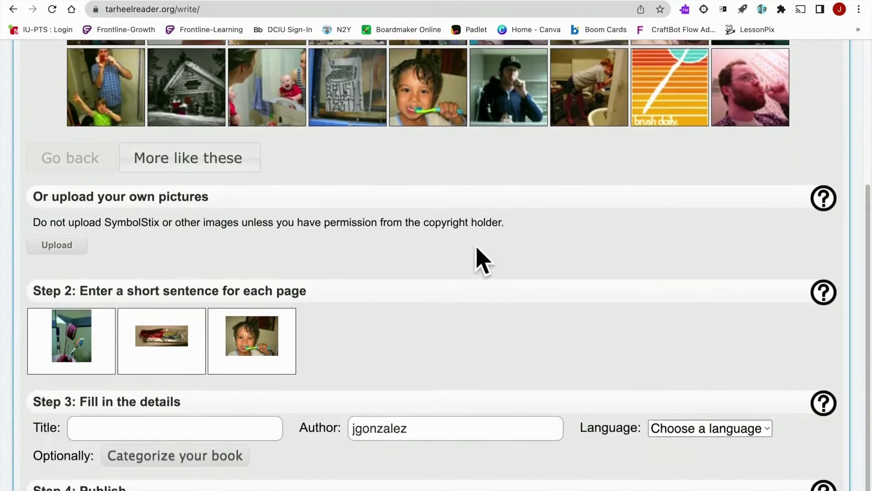
scroll(129, 296, "down", 1)
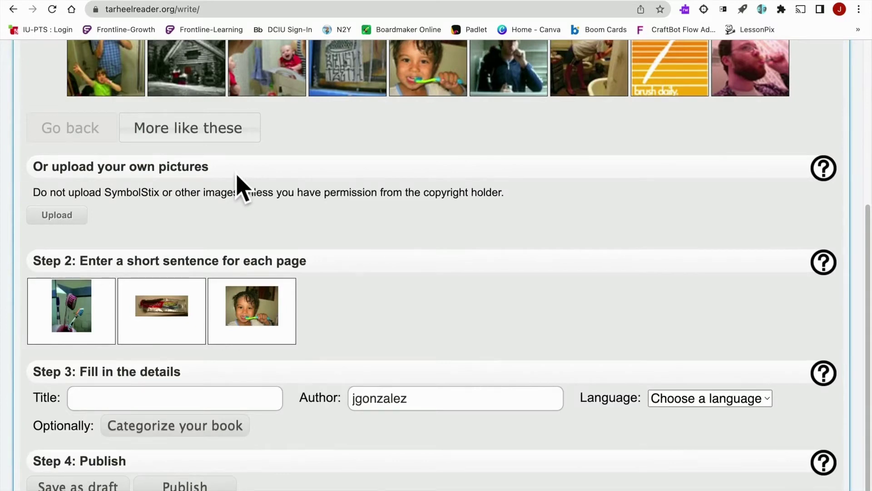
left_click(72, 339)
left_click(395, 414)
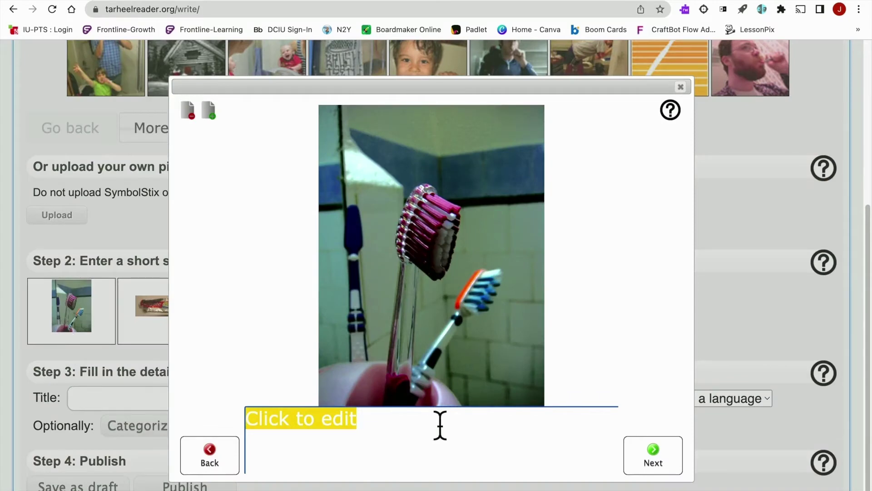
type("Pi")
key("BackSpace")
key("BackSpace")
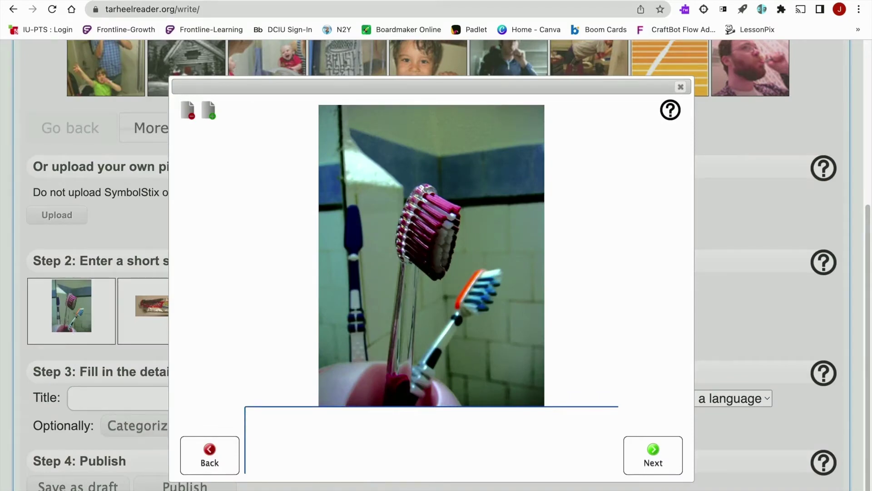
type("Toothbrush")
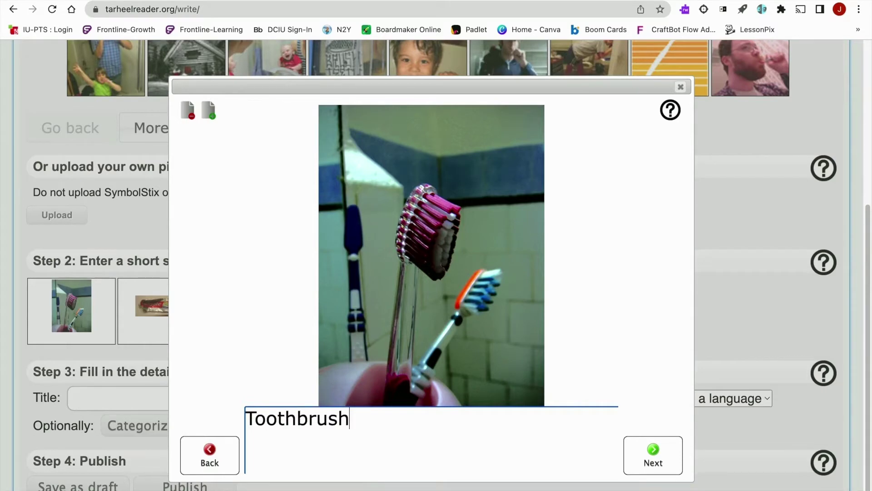
- Caption the next pages 'Toothpaste' and 'Brush teeth', then close the page editor
left_click(654, 469)
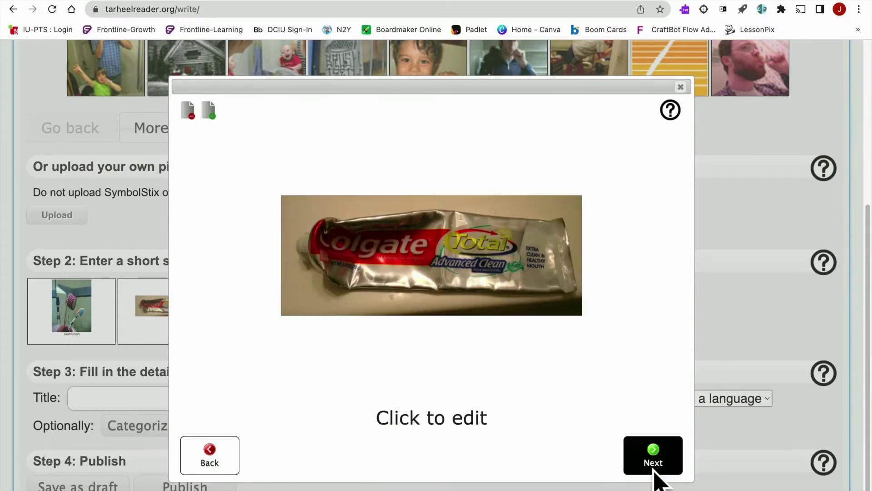
left_click(462, 423)
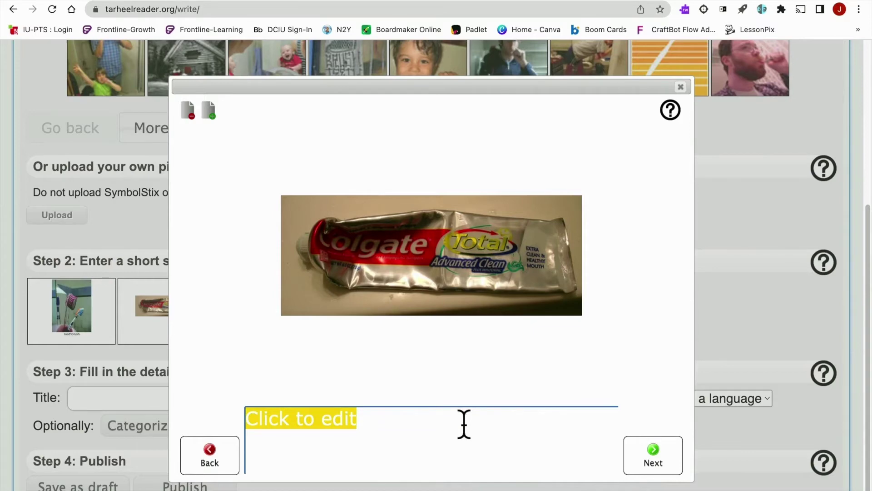
type("Toothpaste")
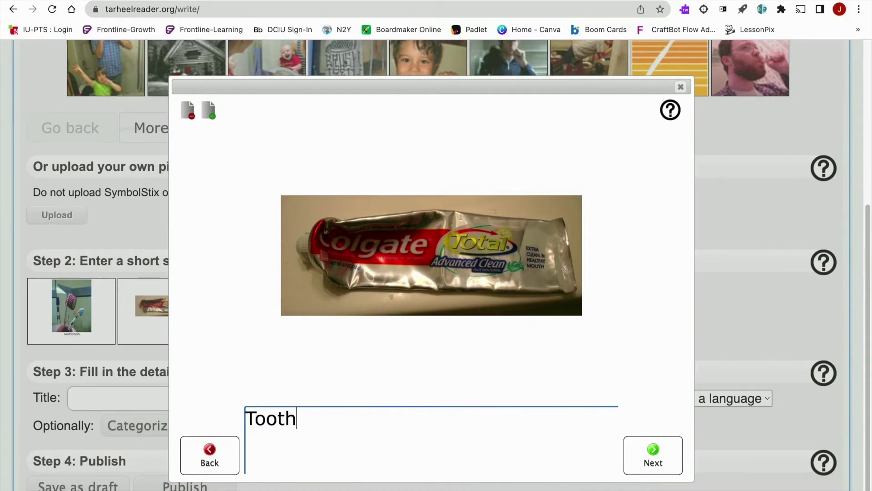
left_click(661, 472)
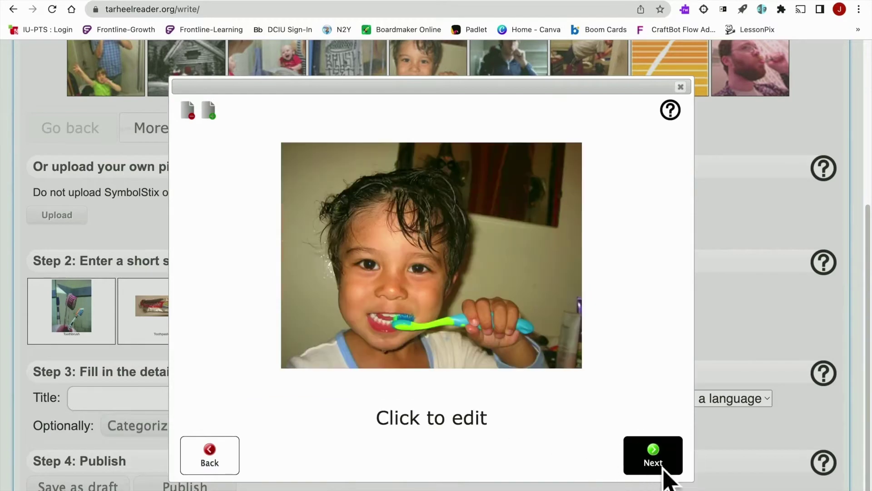
left_click(463, 427)
type("Brush")
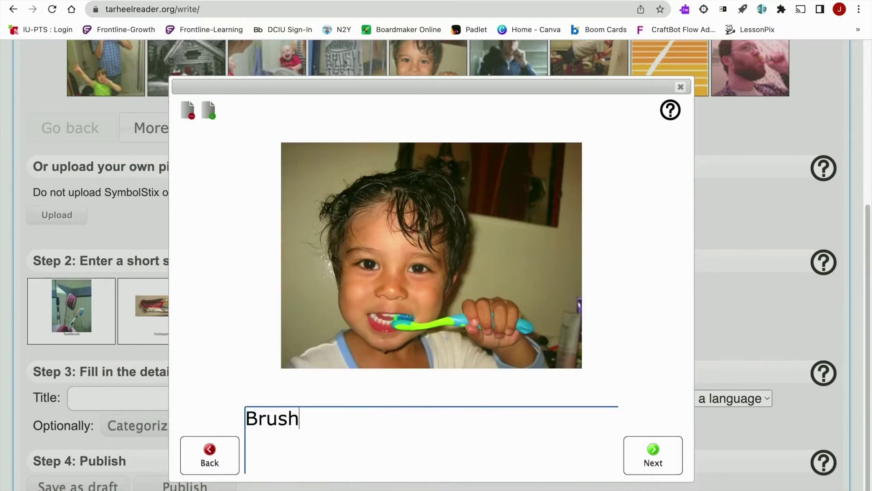
type(" teeth")
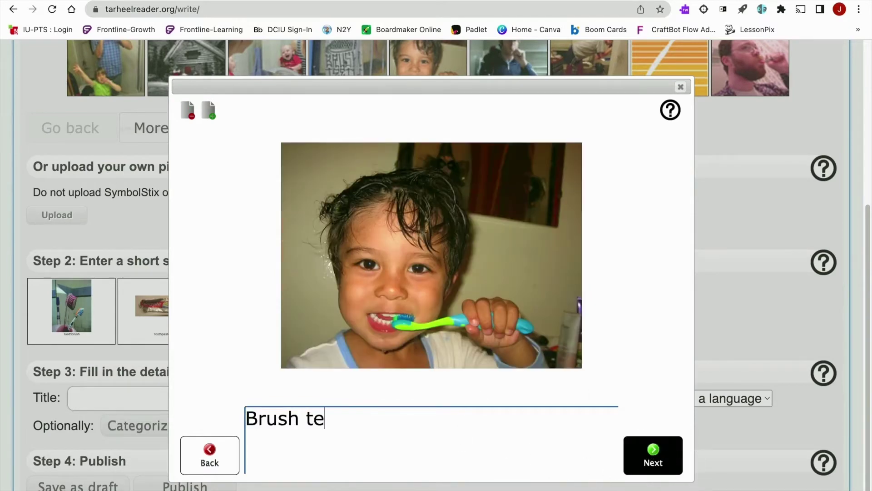
left_click(676, 462)
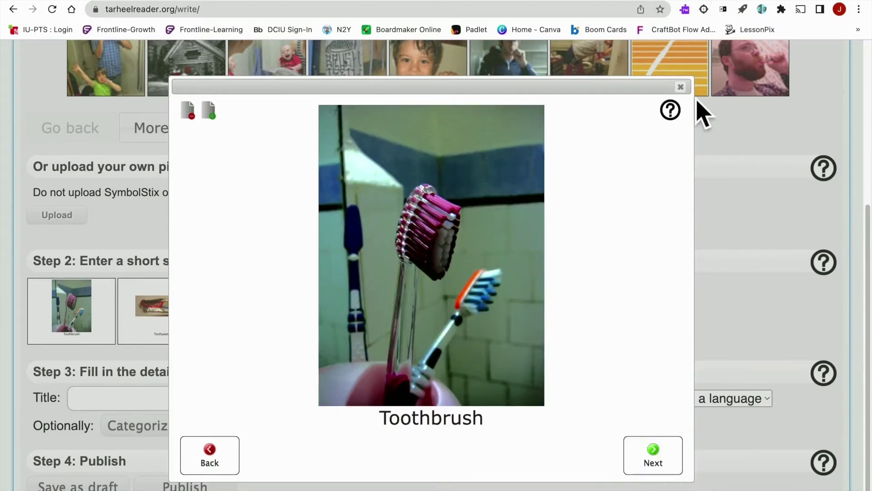
left_click(681, 87)
- Enter 'Brushing Teeth' as the book title and choose English as its language
left_click(186, 408)
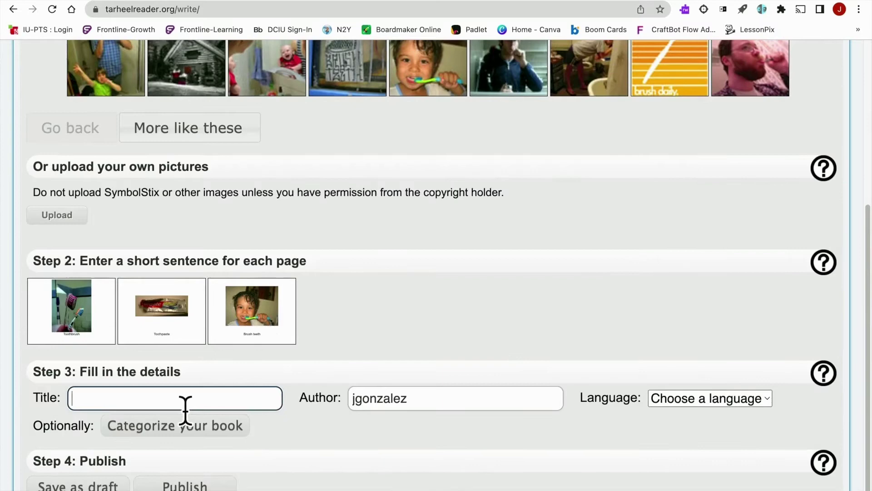
type("Brush ")
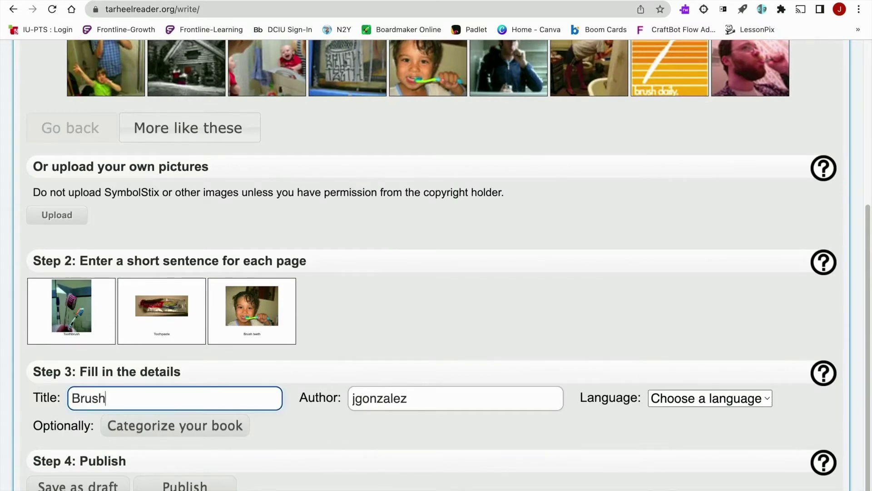
type("Teet")
key("BackSpace")
key("BackSpace")
key("BackSpace")
key("BackSpace")
key("BackSpace")
key("BackSpace")
type("hing Teeth")
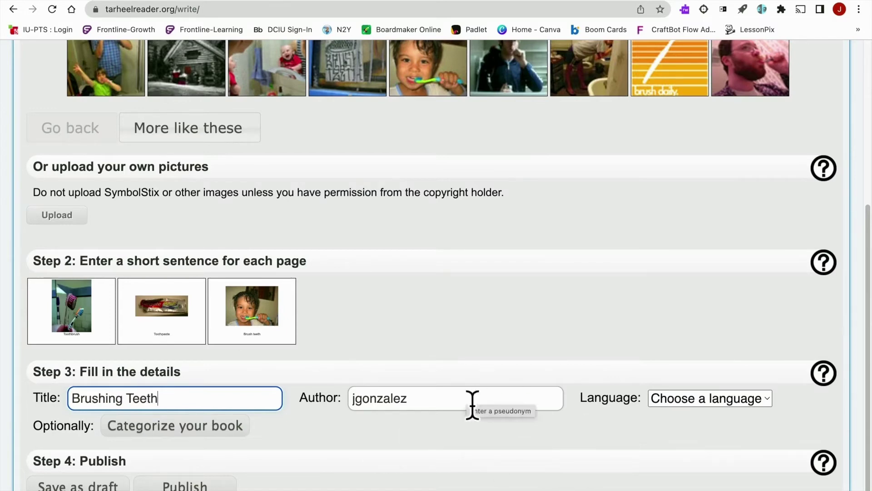
left_click(709, 400)
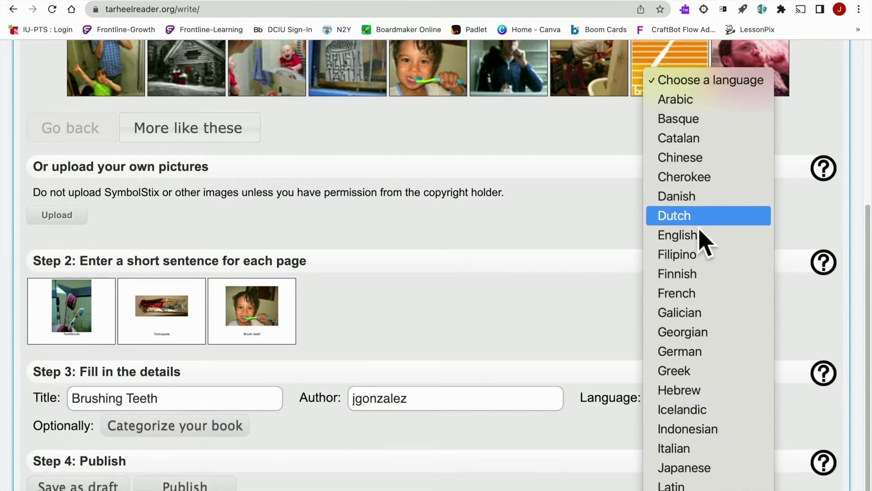
left_click(696, 235)
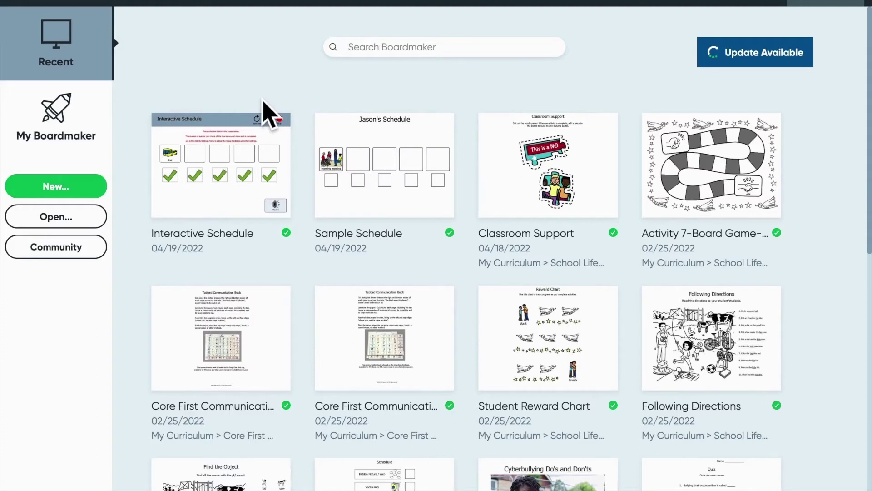
- Create a new activity from the Printable > Books and Presentations 'Book - Text Below' template
left_click(73, 200)
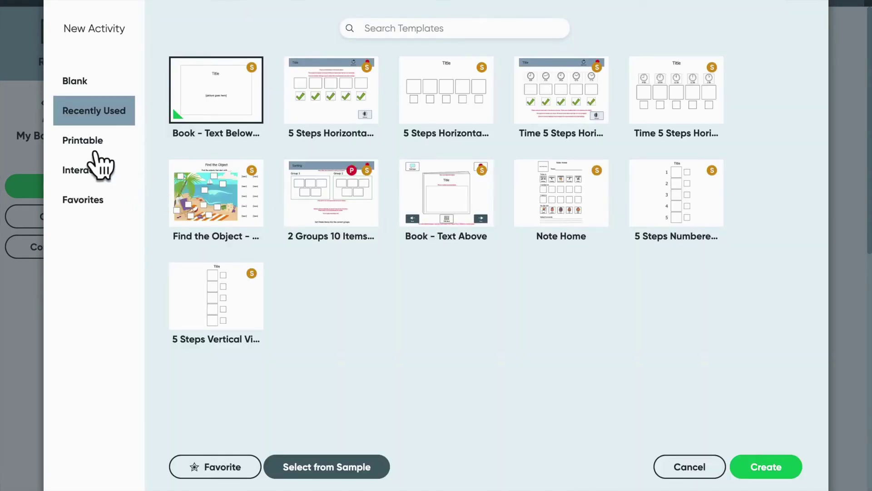
left_click(97, 152)
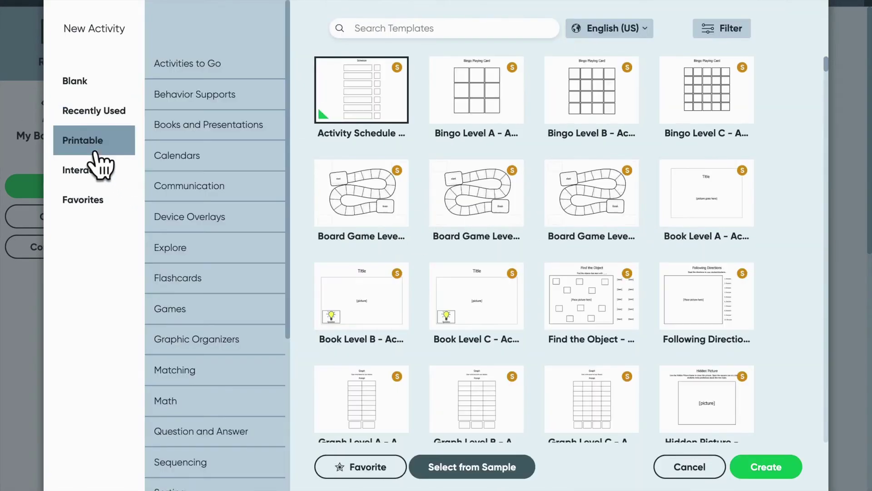
left_click(223, 136)
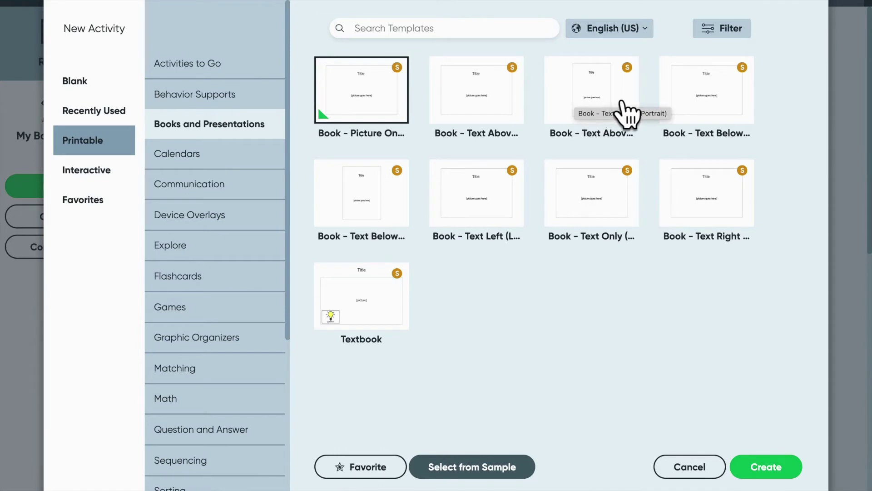
left_click(720, 105)
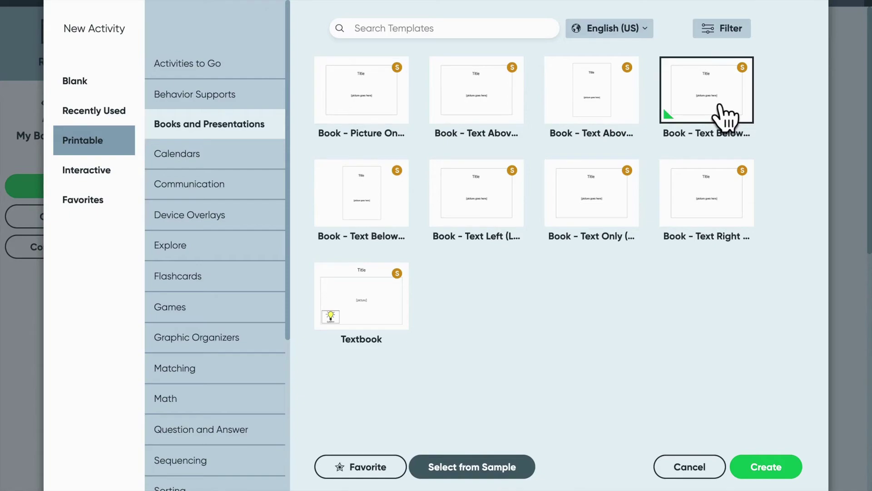
left_click(776, 467)
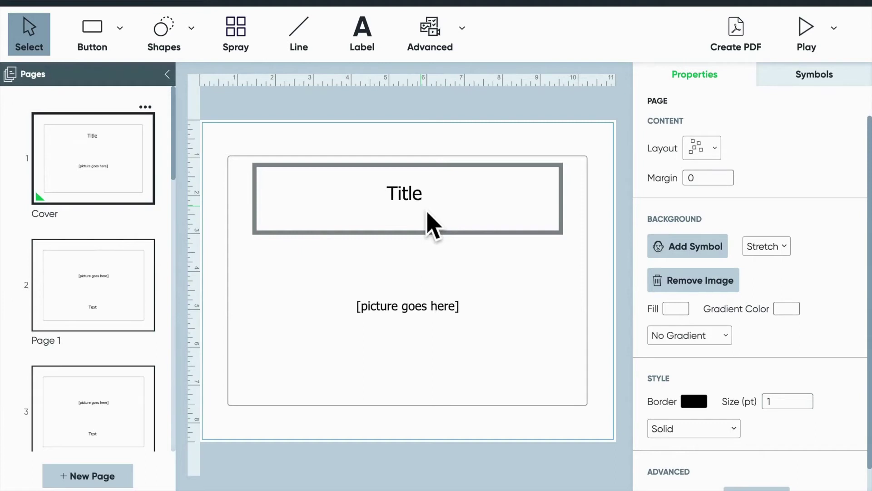
- Title the book cover 'Asking for Help'
left_click(416, 209)
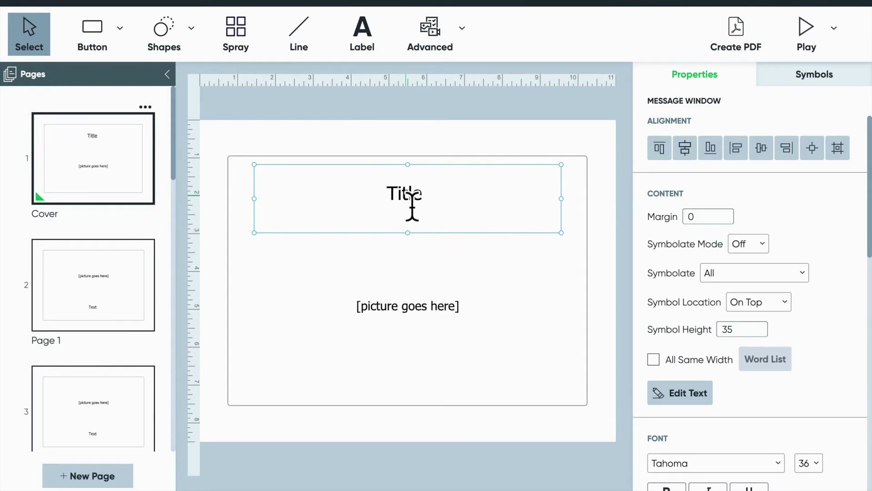
double_click(412, 206)
type("Asking")
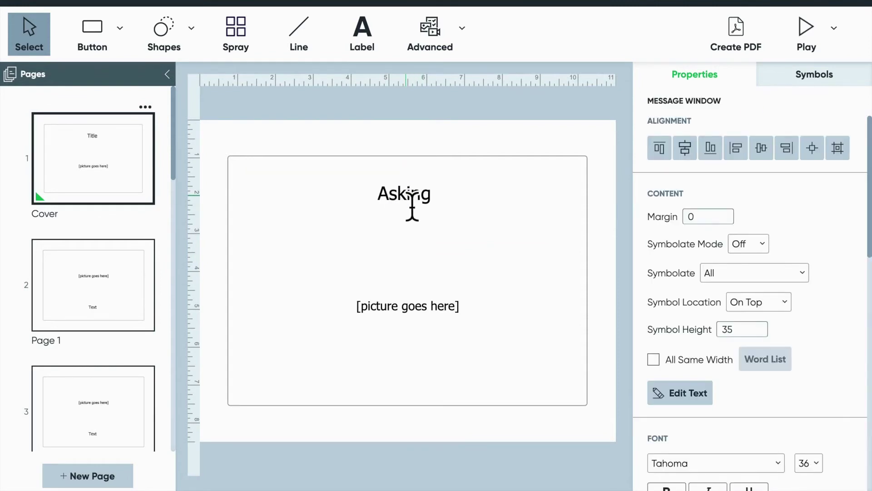
type(" for Help")
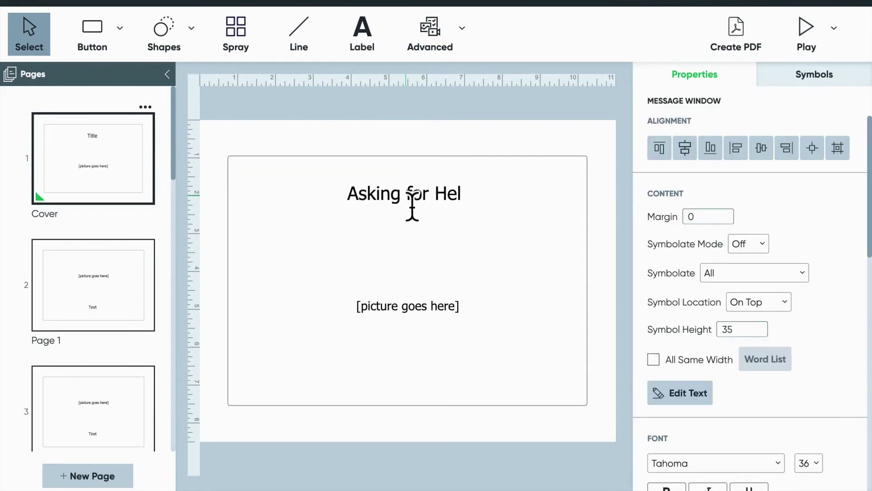
- Fill the cover's picture box with a 'help' symbol of one person helping another
left_click(425, 323)
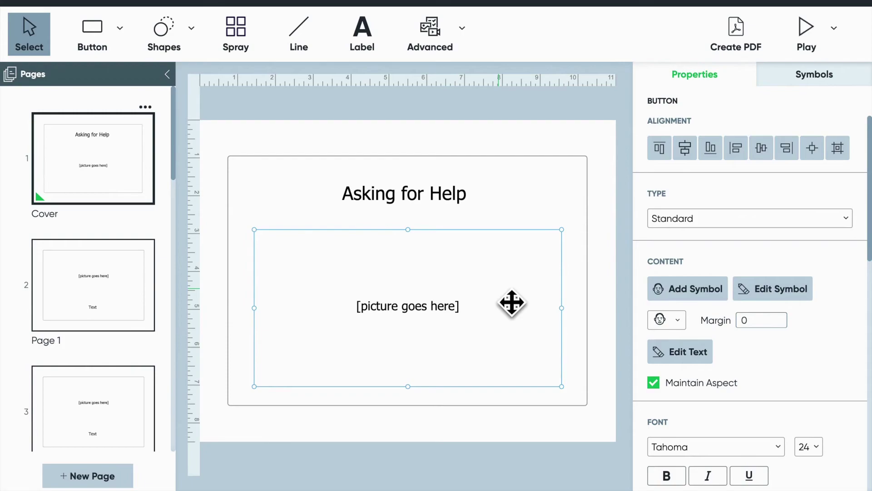
type("help")
double_click(507, 306)
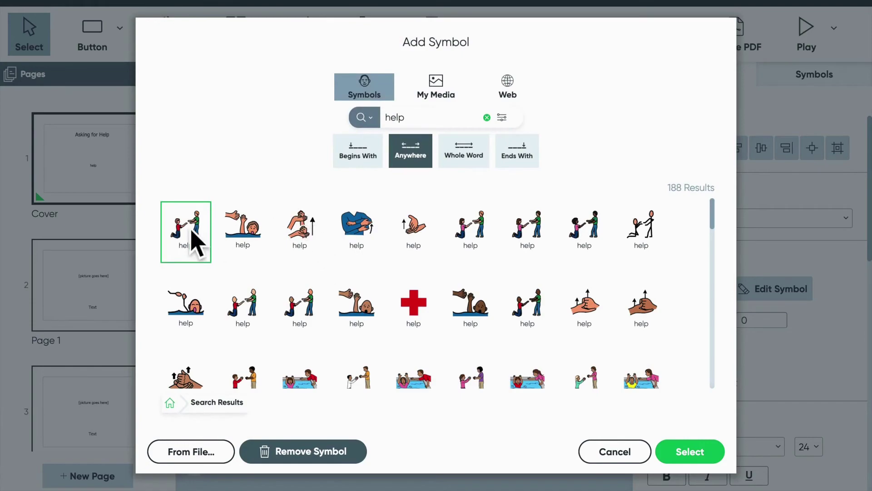
left_click(687, 452)
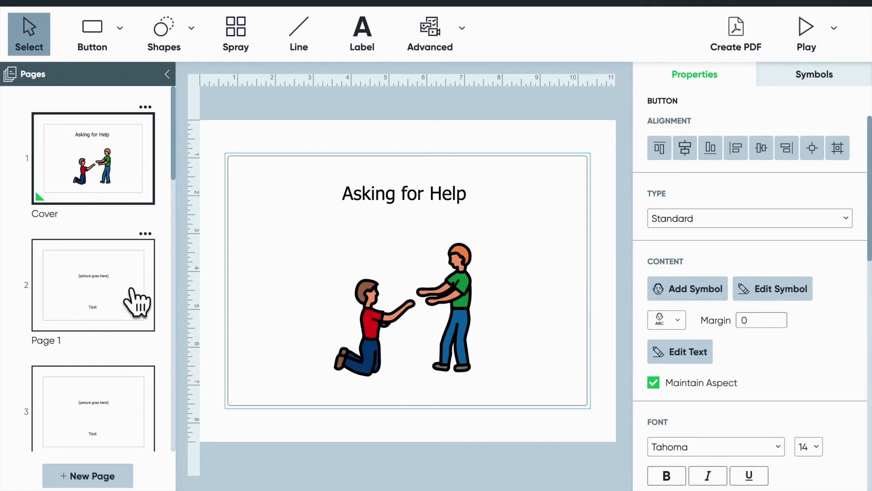
- Set the Page 1 caption to 'Raise your hand.'
left_click(136, 302)
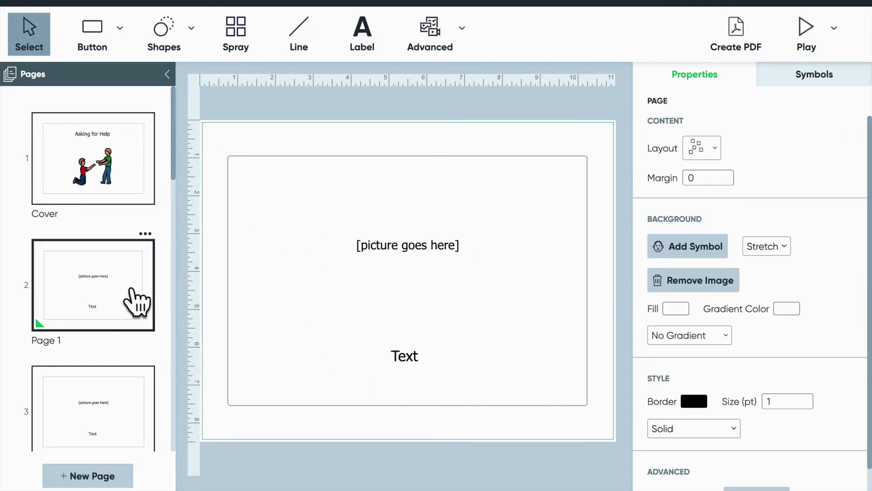
scroll(132, 300, "down", 1)
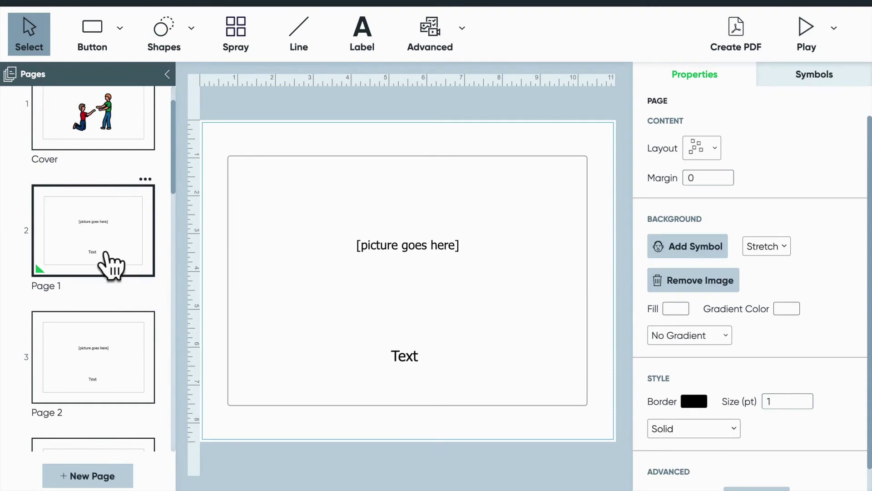
left_click(409, 278)
left_click(414, 369)
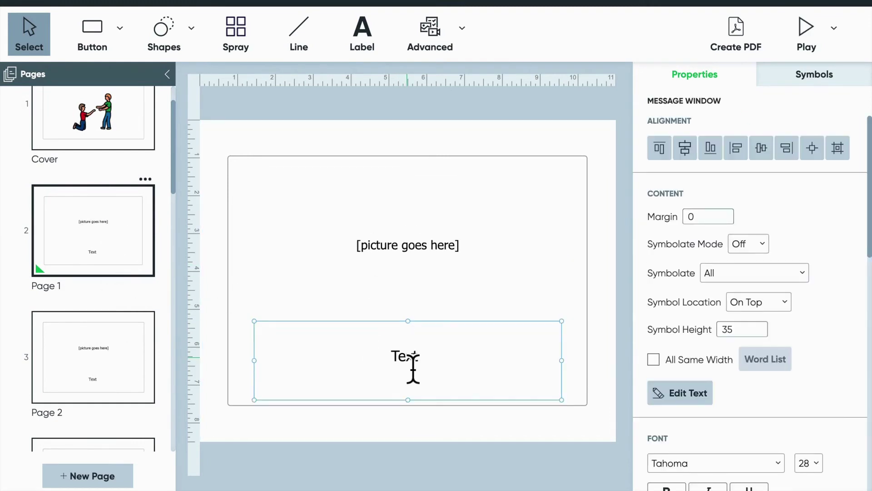
double_click(413, 369)
type("Raise y")
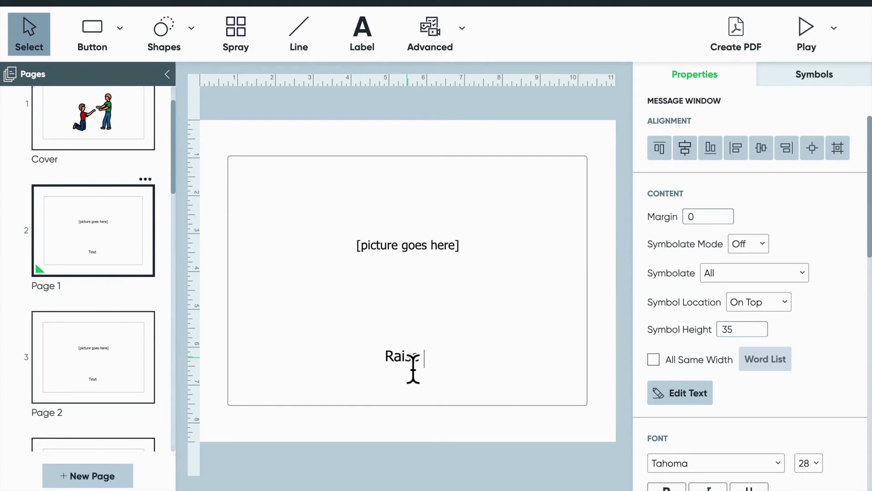
type("our hand.")
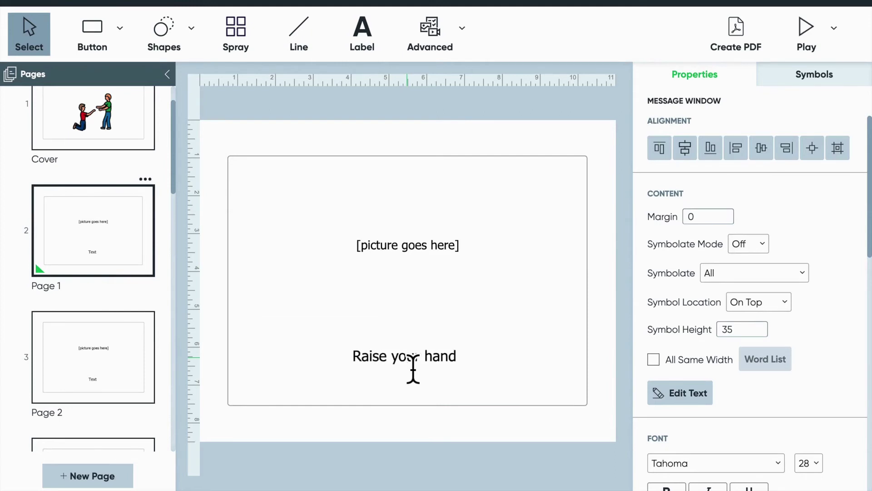
- Place a 'raise hand' symbol of a girl at a desk in the Page 1 picture box
left_click(403, 257)
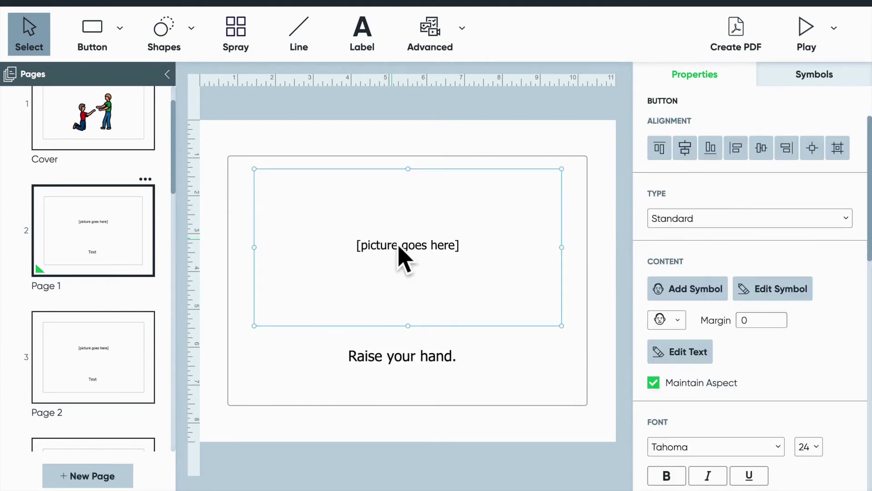
double_click(399, 248)
type("raise hand")
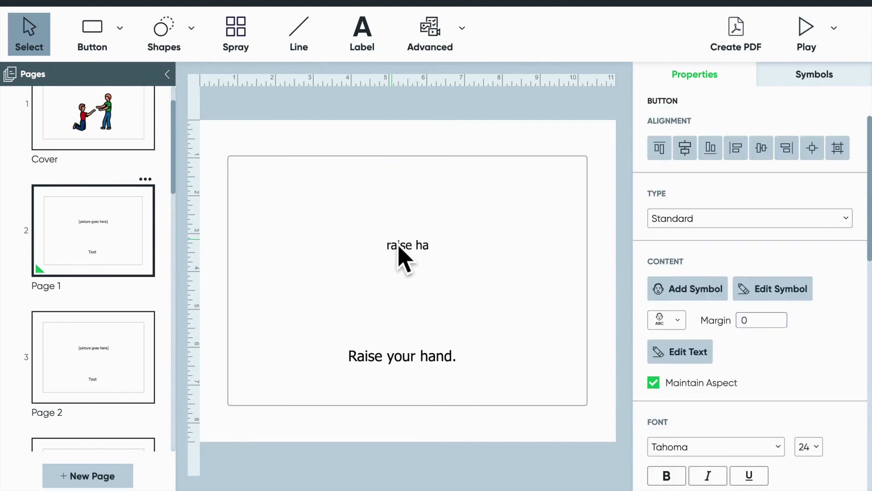
key("Return")
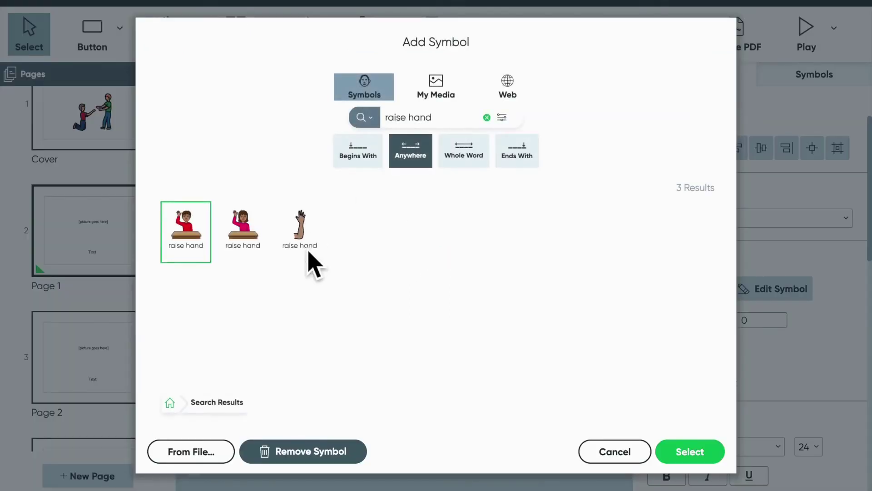
left_click(247, 248)
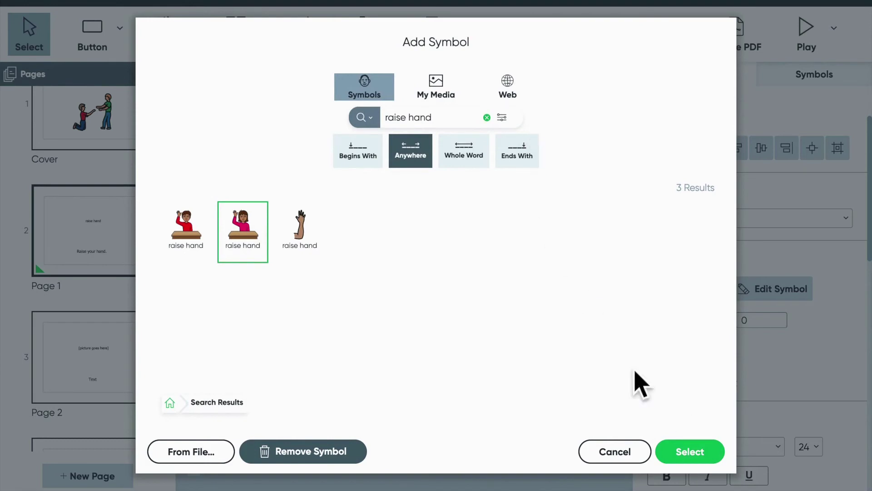
left_click(690, 452)
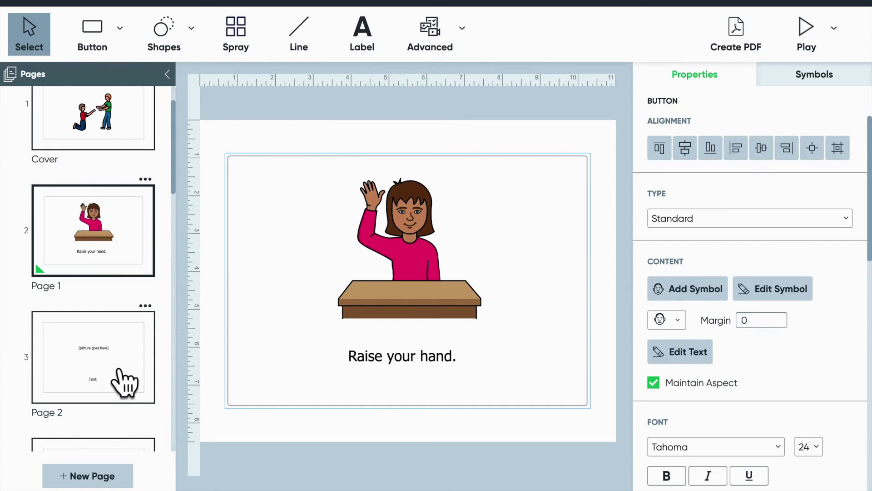
- Set the Page 2 caption to 'Wait your turn.'
left_click(120, 372)
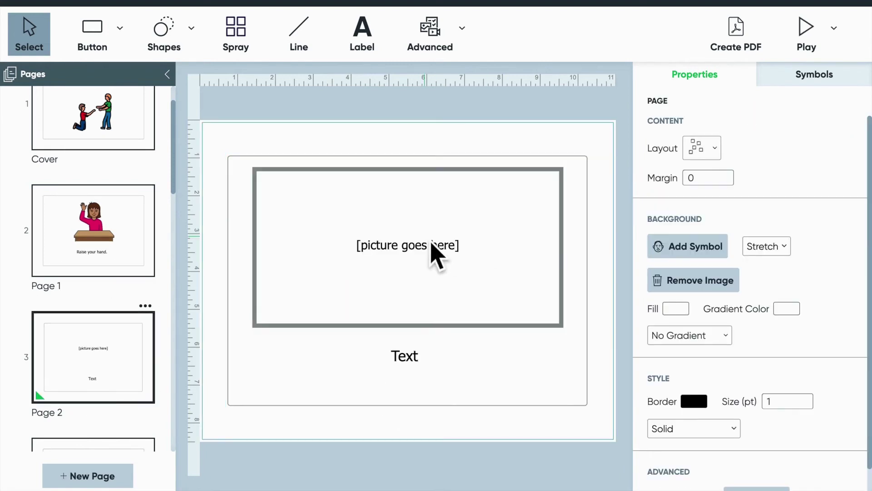
left_click(412, 367)
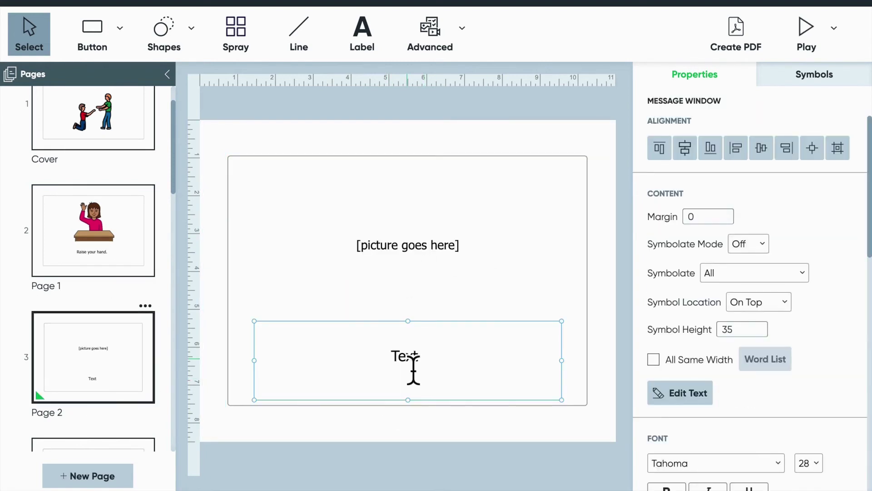
type("We")
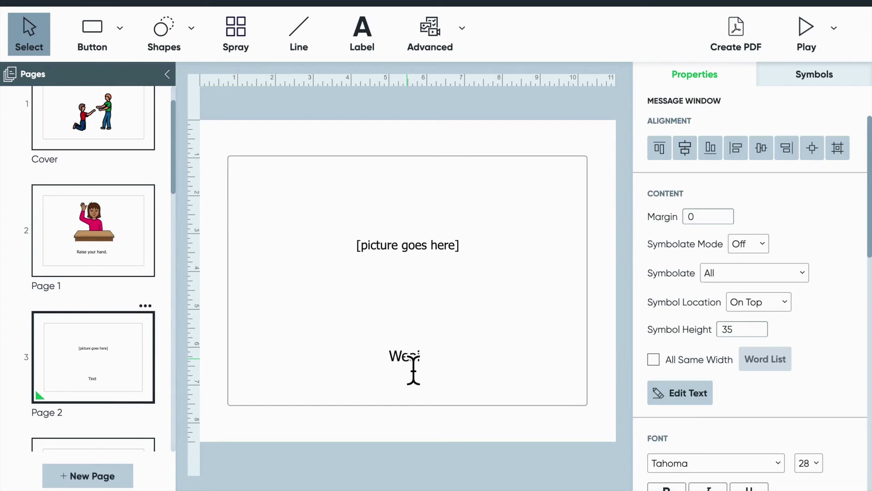
key("BackSpace")
key("BackSpace")
type("ait tour turn.")
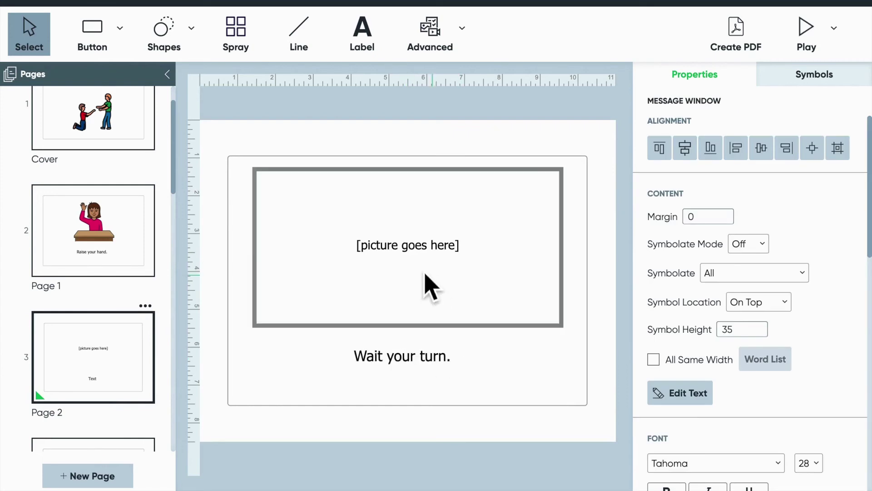
- Place a 'wait' symbol of a girl seated beside a clock in the Page 2 picture box
left_click(427, 286)
type("wait")
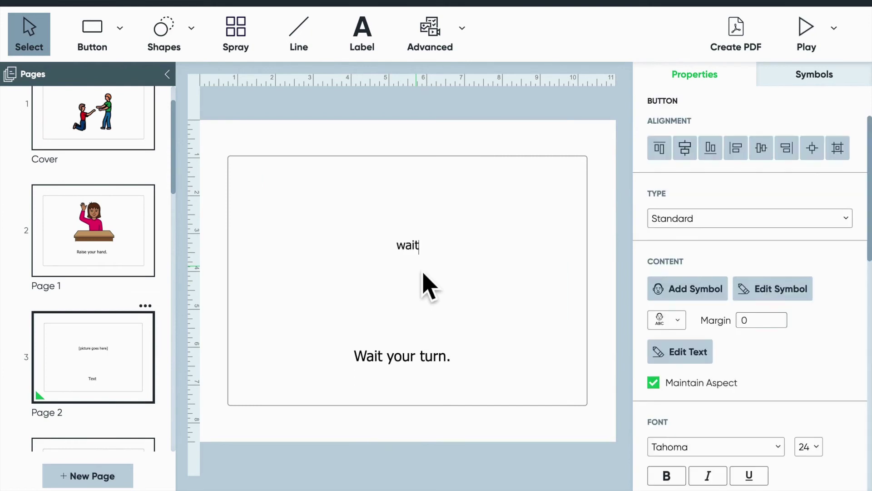
key("Return")
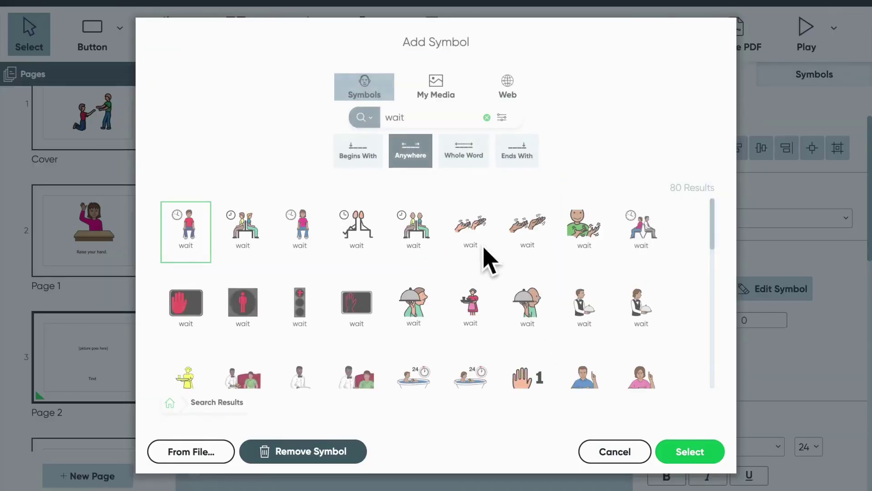
left_click(298, 229)
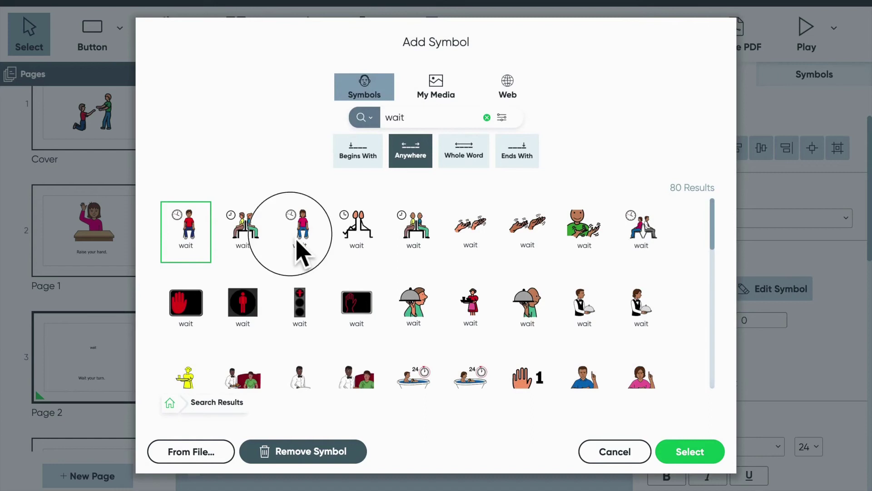
left_click(693, 456)
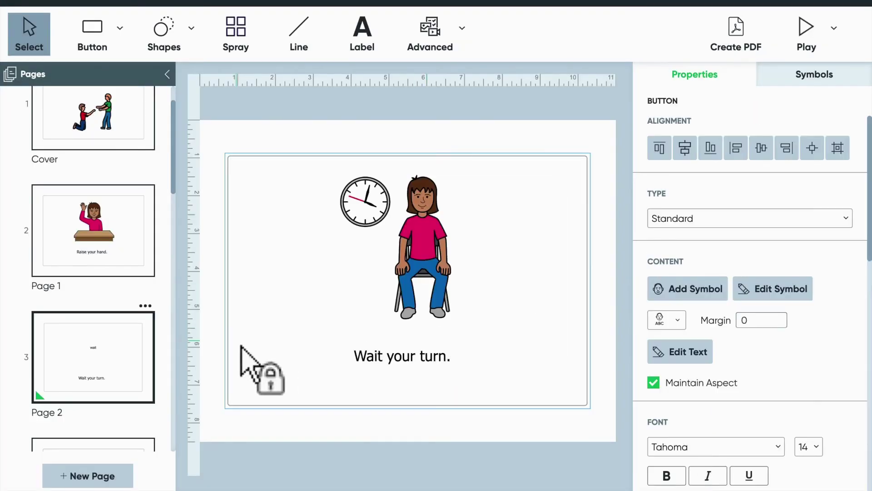
scroll(107, 380, "down", 2)
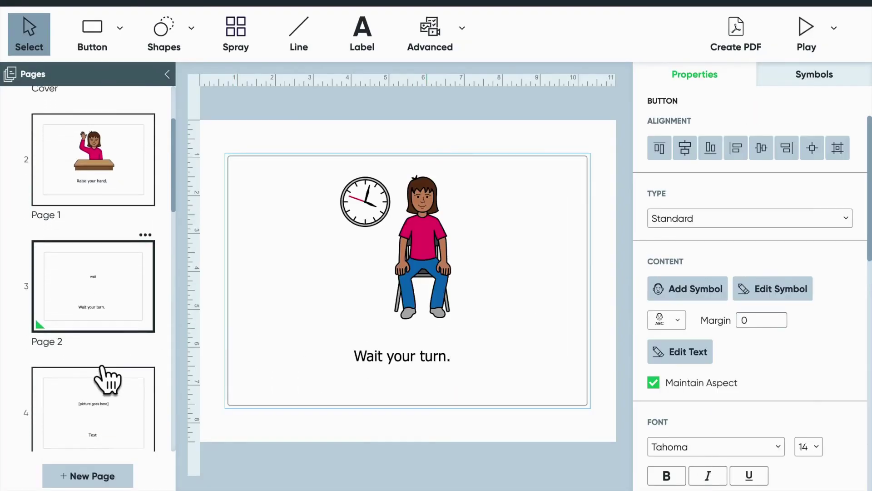
- Set the Page 3 caption to 'Ask a friend.'
left_click(105, 413)
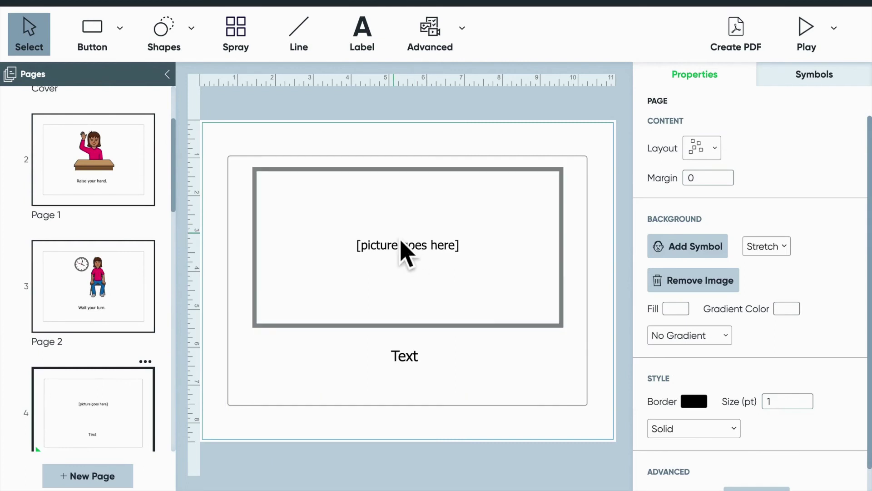
left_click(411, 366)
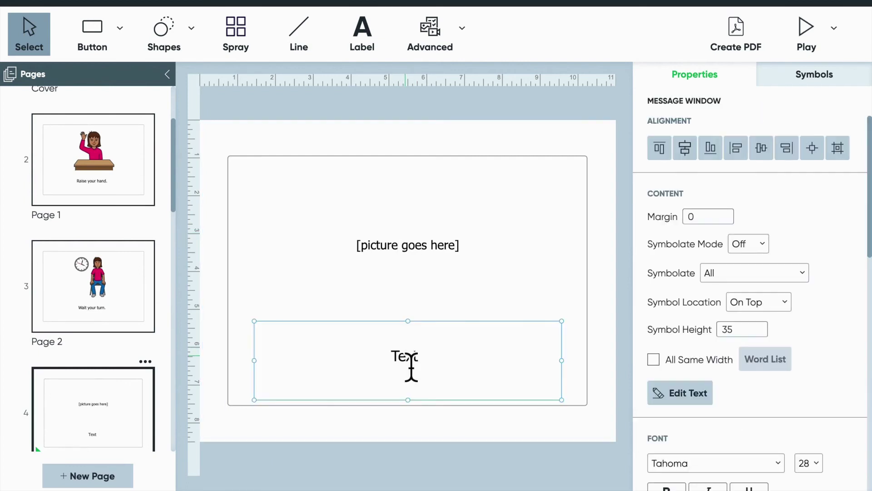
double_click(411, 366)
type("Ask a")
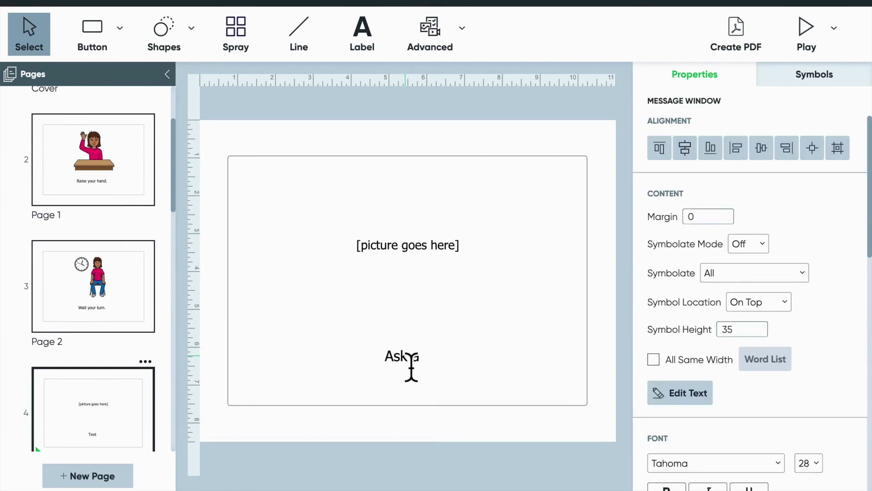
type(" friend")
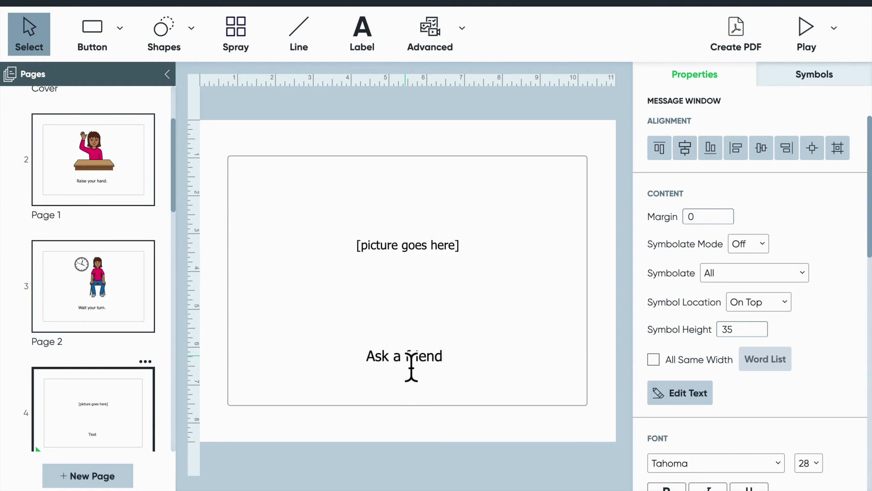
type(".")
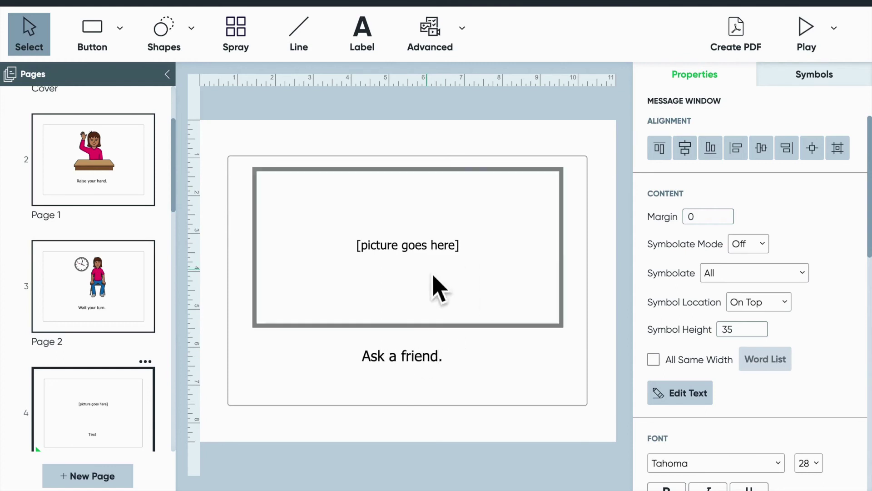
- Place a 'friend' symbol of two girls side by side in the Page 3 picture box
left_click(437, 289)
type("friend")
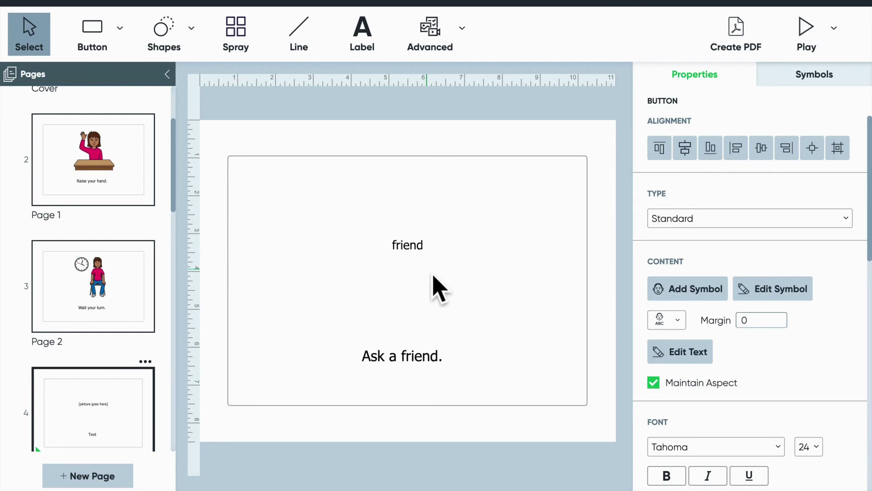
key("Return")
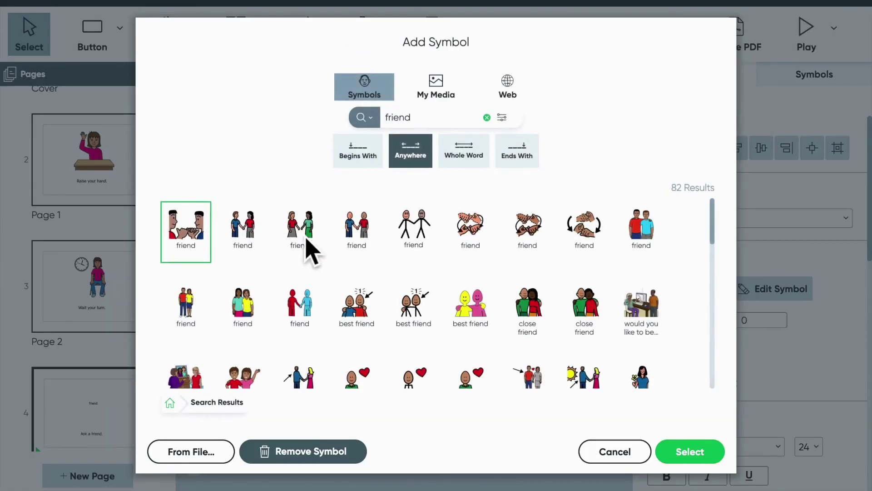
left_click(300, 248)
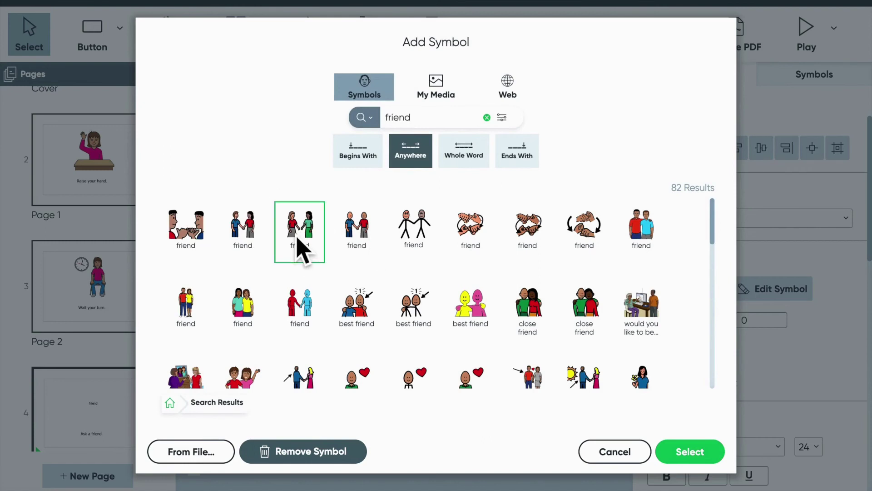
left_click(703, 455)
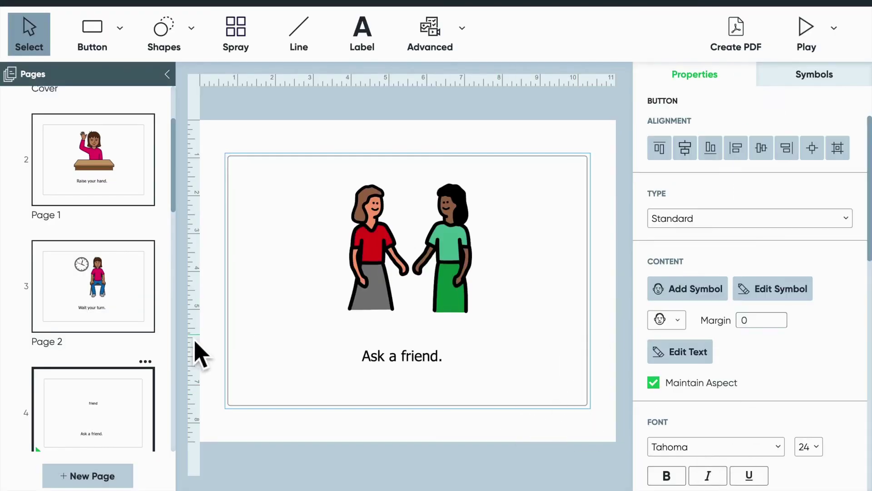
scroll(141, 403, "down", 2)
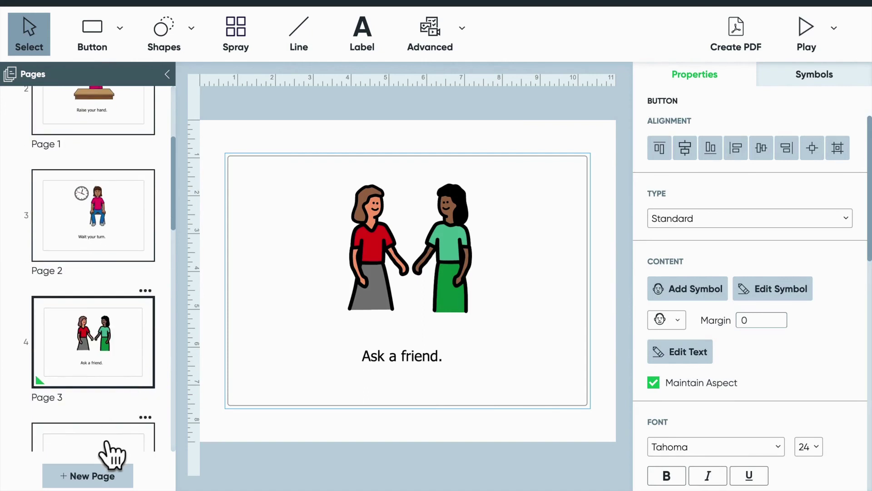
scroll(143, 230, "up", 1)
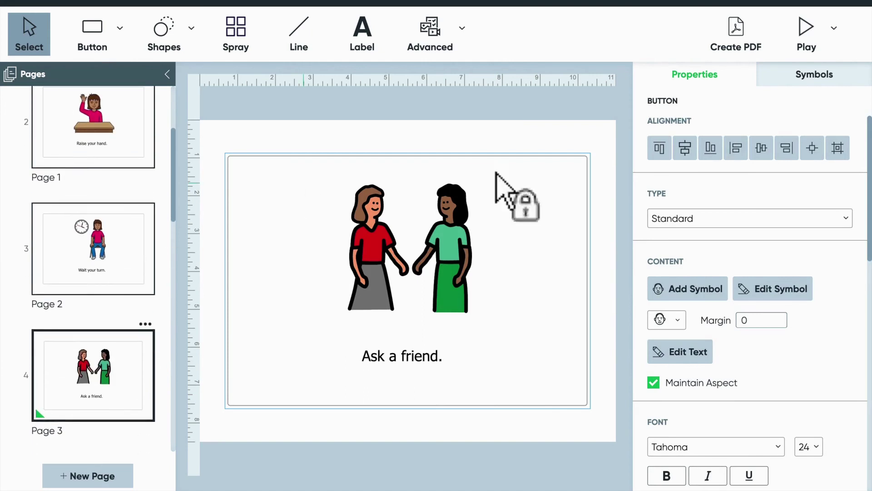
- Start Play mode from the 'Asking for Help' cover
left_click(834, 28)
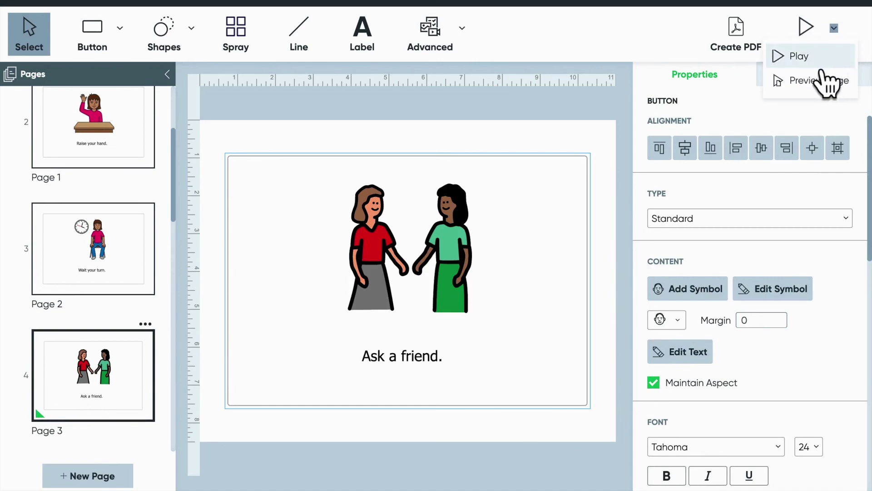
left_click(823, 82)
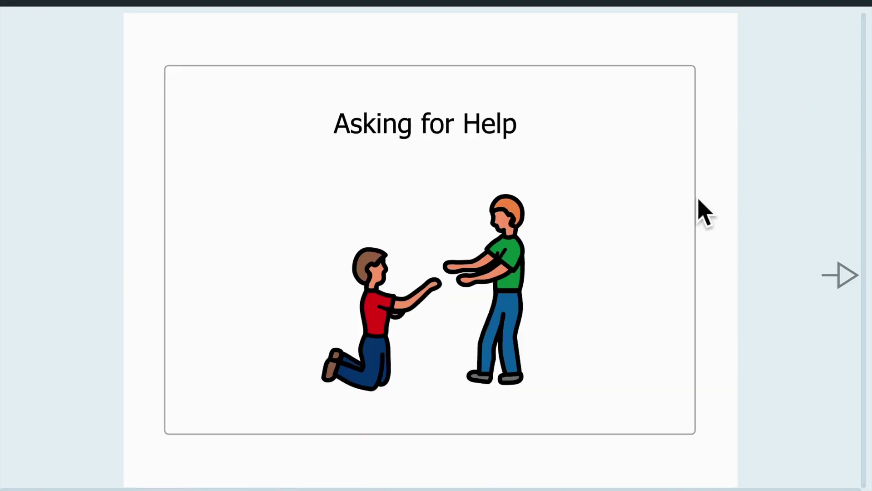